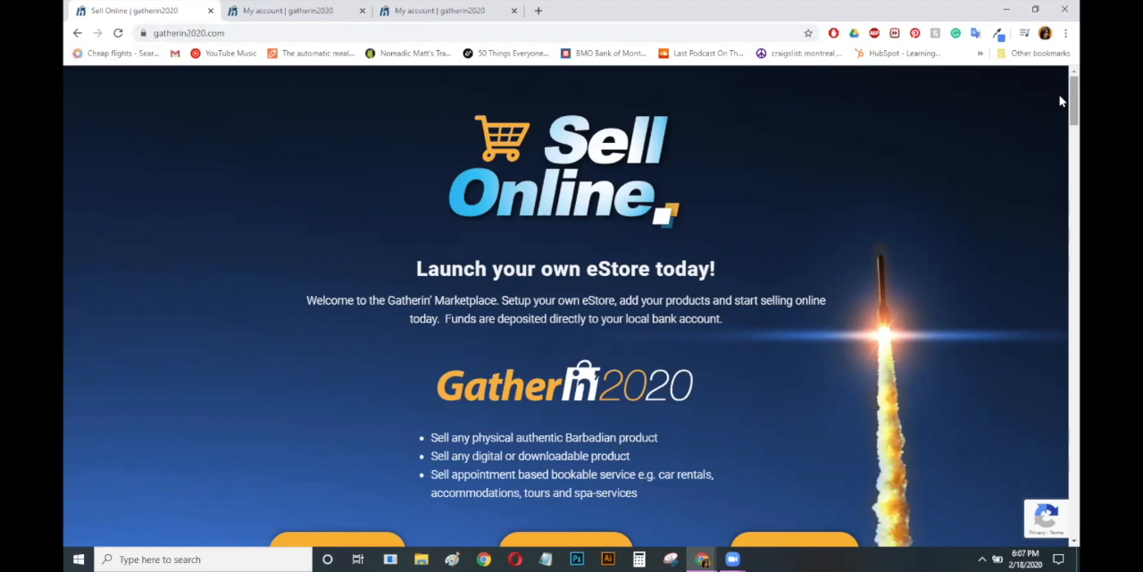
Enter "Hello Kitty" as the shop name in the Register My Store form
{"action": "scroll", "coordinate": [1061, 178], "scroll_direction": "down", "scroll_amount": 8}
{"action": "left_click_drag", "start_coordinate": [1060, 214], "coordinate": [1061, 410]}
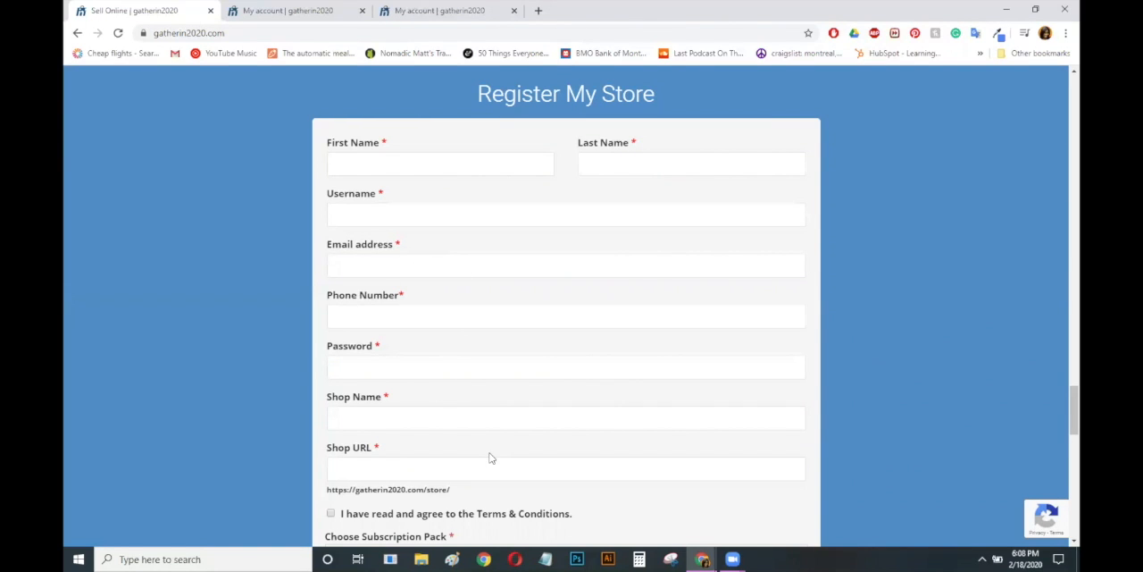
{"action": "scroll", "coordinate": [1061, 433], "scroll_direction": "down", "scroll_amount": 3}
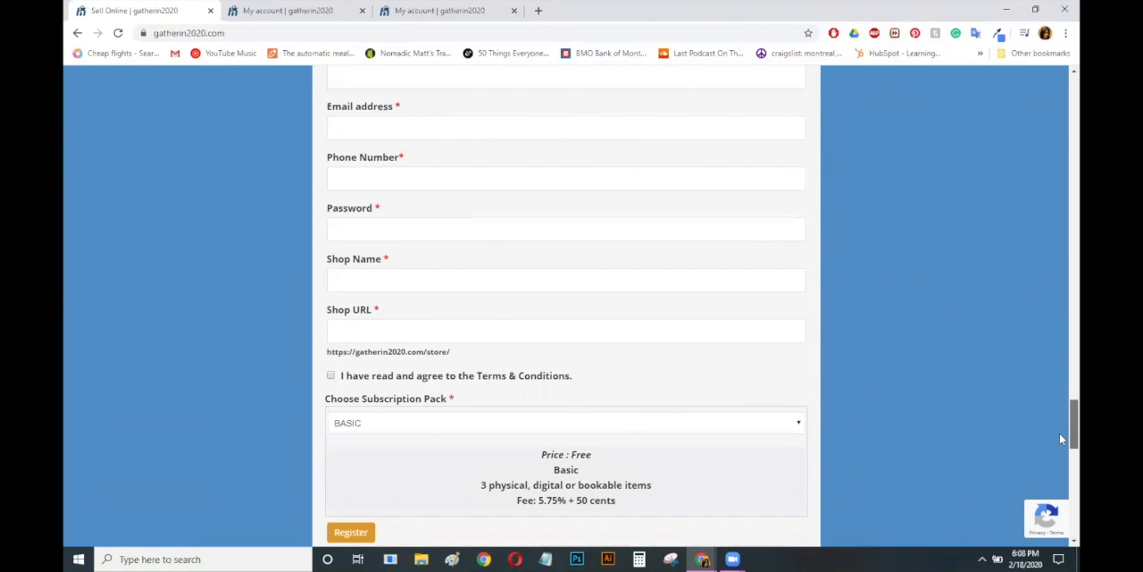
{"action": "left_click", "coordinate": [388, 279]}
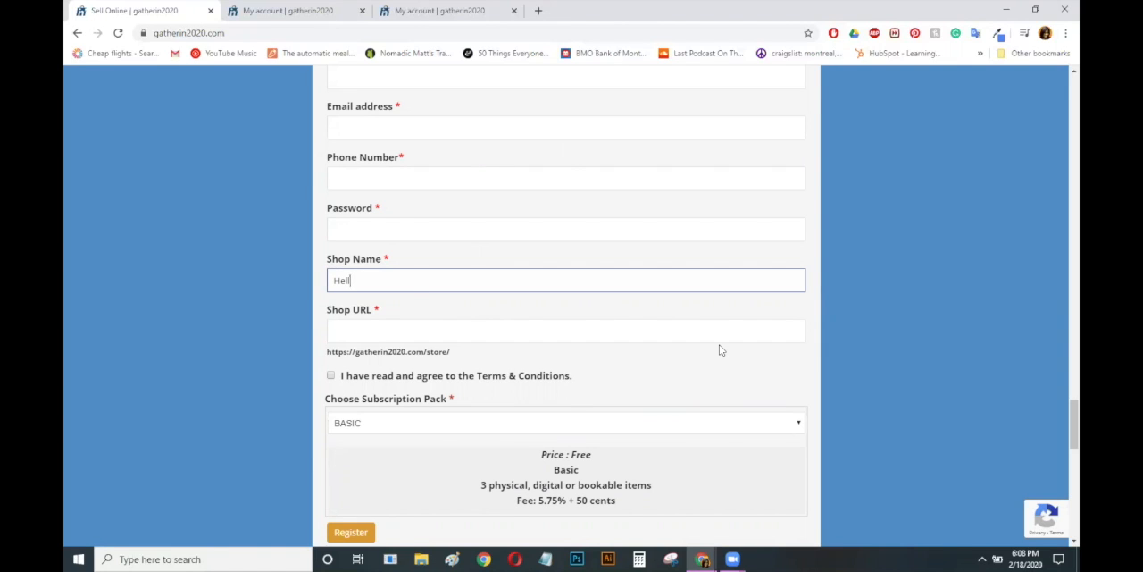
{"action": "type", "text": "Hello Kitty"}
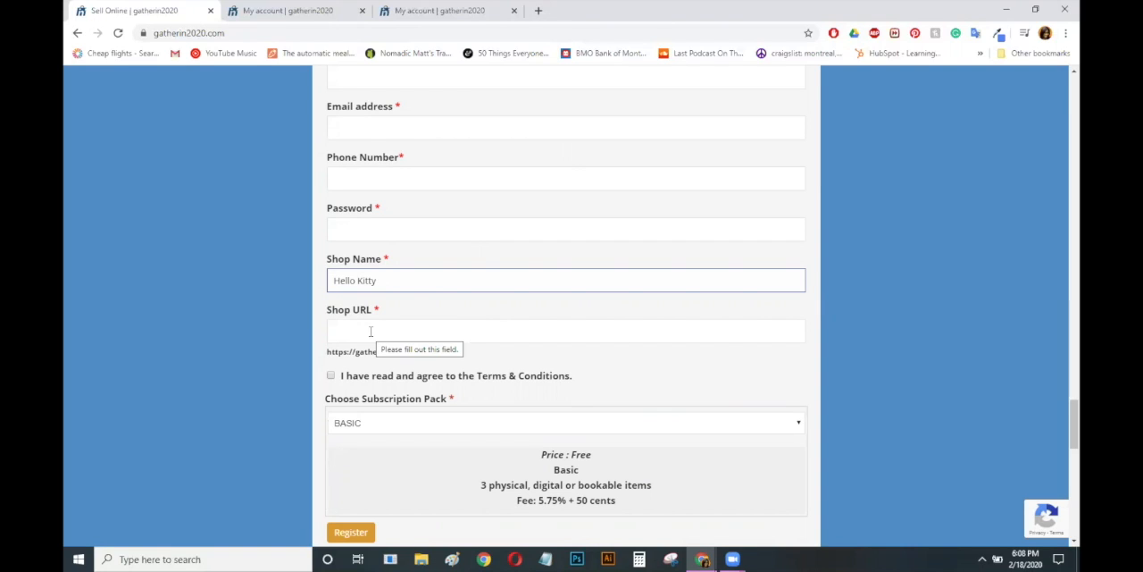
Replace the suggested shop URL with "plus" and agree to the Terms & Conditions
{"action": "left_click", "coordinate": [466, 334]}
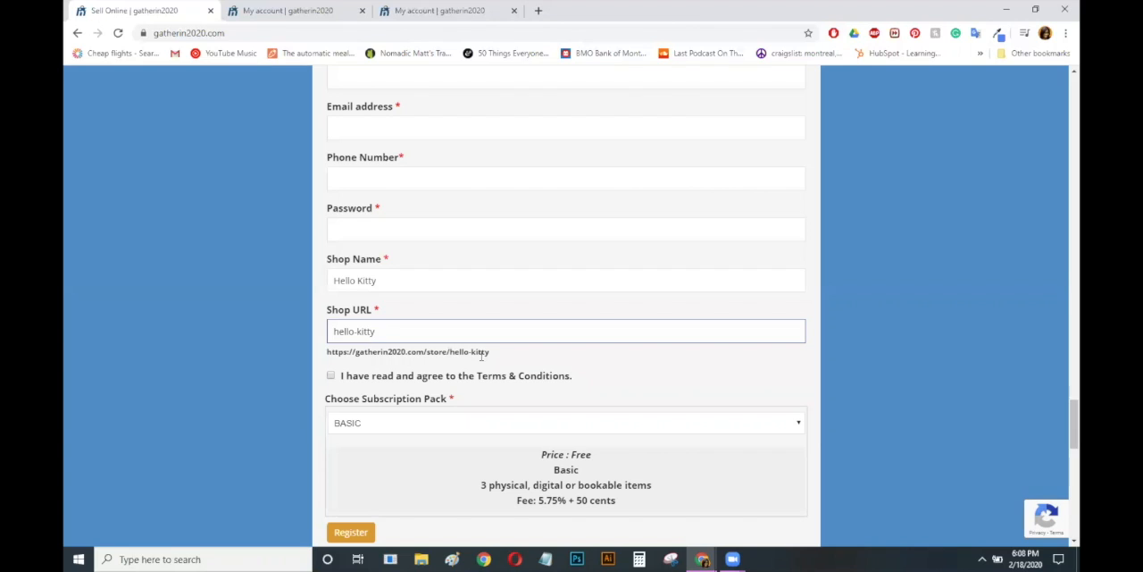
{"action": "left_click_drag", "start_coordinate": [399, 332], "coordinate": [302, 338]}
{"action": "type", "text": "plus"}
{"action": "left_click", "coordinate": [332, 376]}
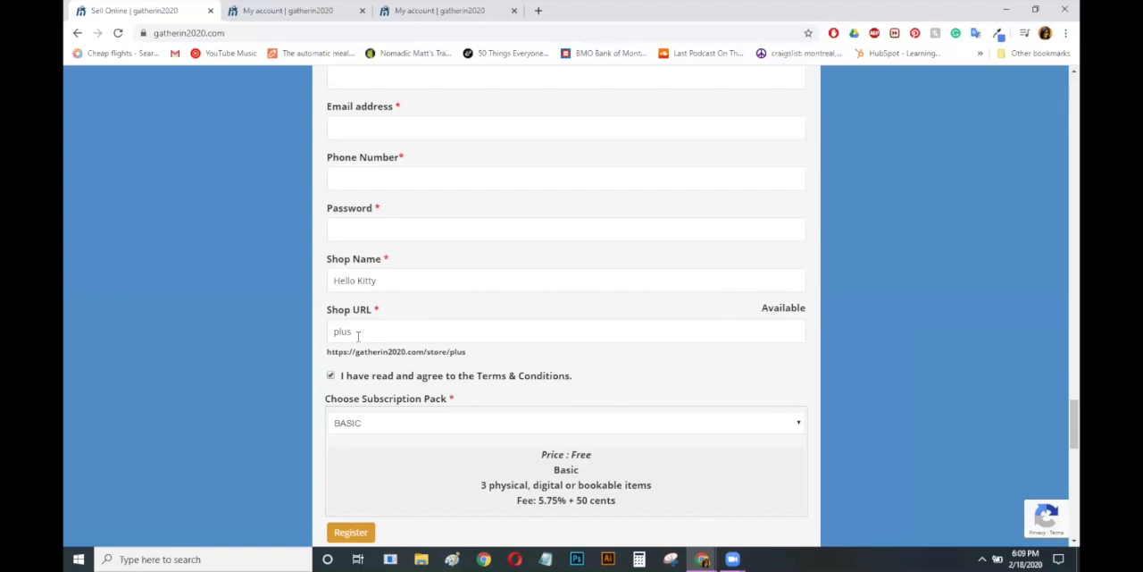
{"action": "left_click", "coordinate": [783, 309]}
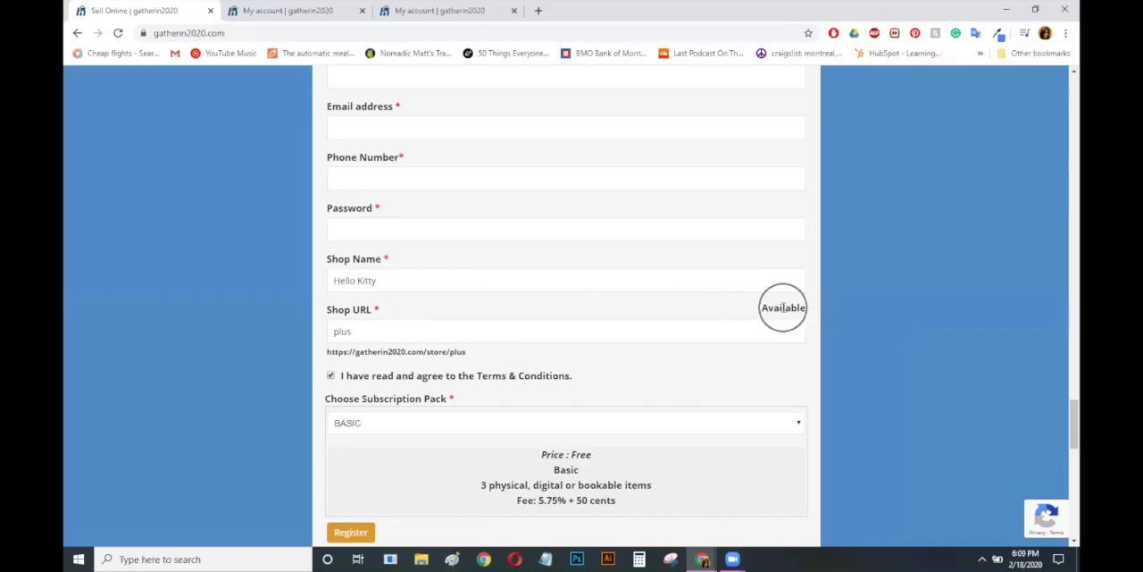
Preview the PRO subscription pack, and set the registration form's subscription pack to BUSINESS
{"action": "scroll", "coordinate": [784, 309], "scroll_direction": "down", "scroll_amount": 1}
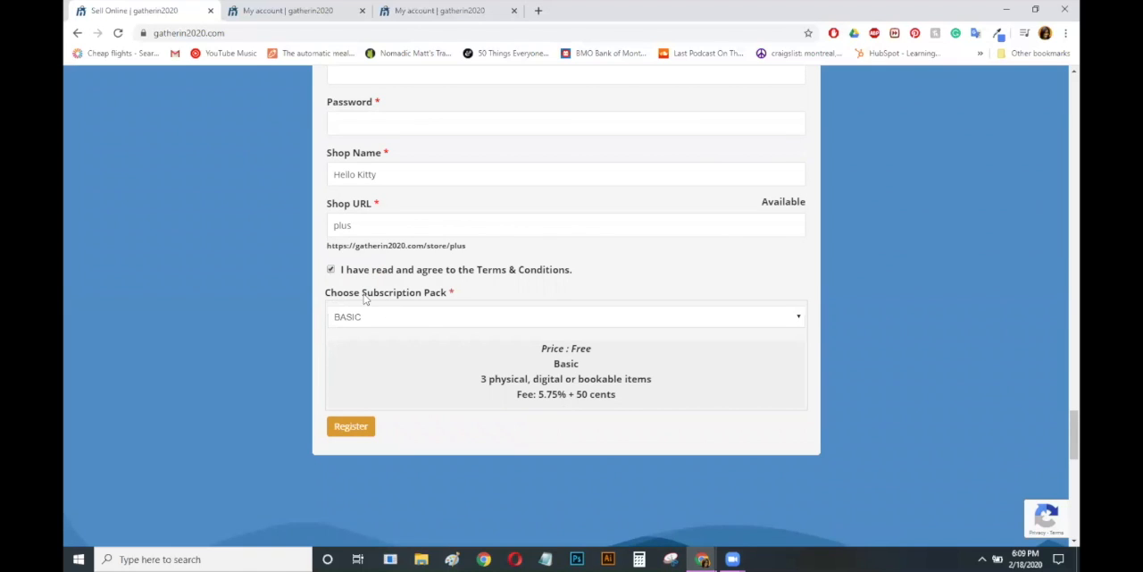
{"action": "left_click", "coordinate": [431, 317]}
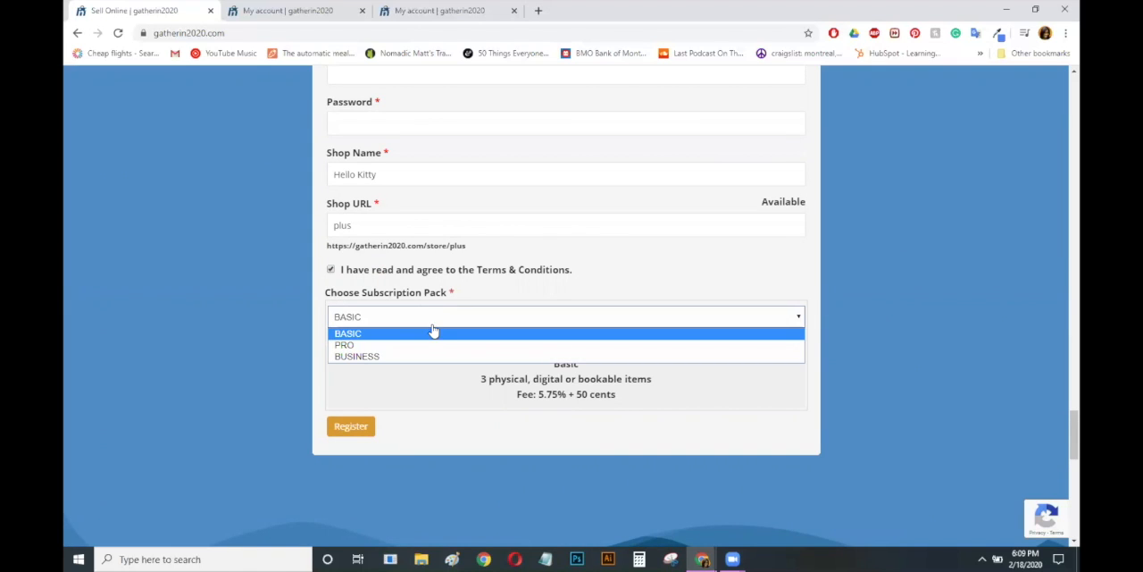
{"action": "left_click", "coordinate": [376, 345]}
{"action": "left_click", "coordinate": [375, 316]}
{"action": "left_click", "coordinate": [370, 357]}
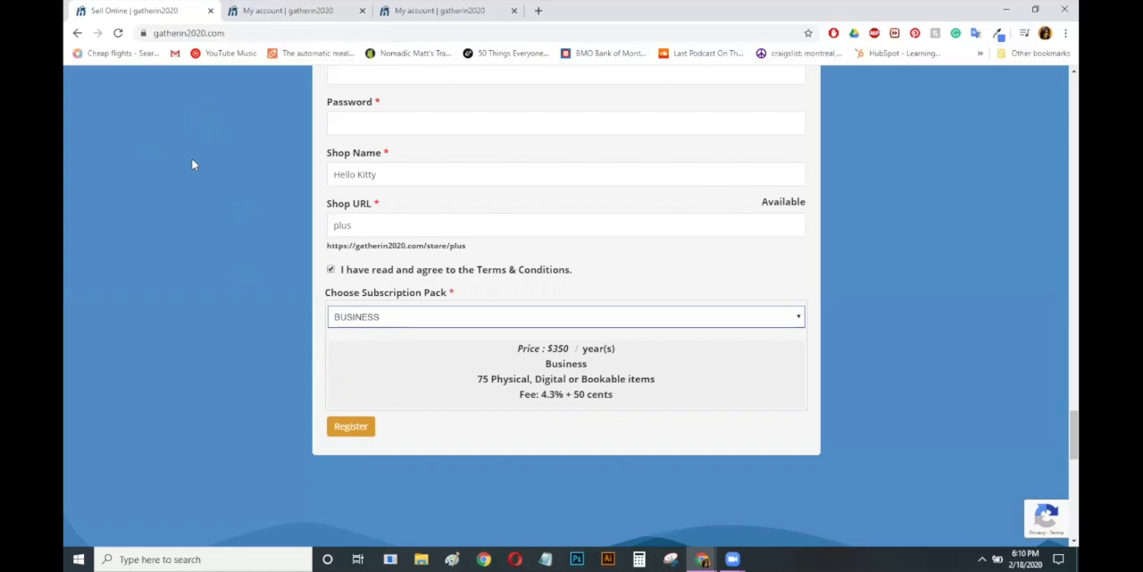
Switch to the My Account login page and log in with the account's email address and password
{"action": "left_click", "coordinate": [260, 7]}
{"action": "left_click", "coordinate": [460, 314]}
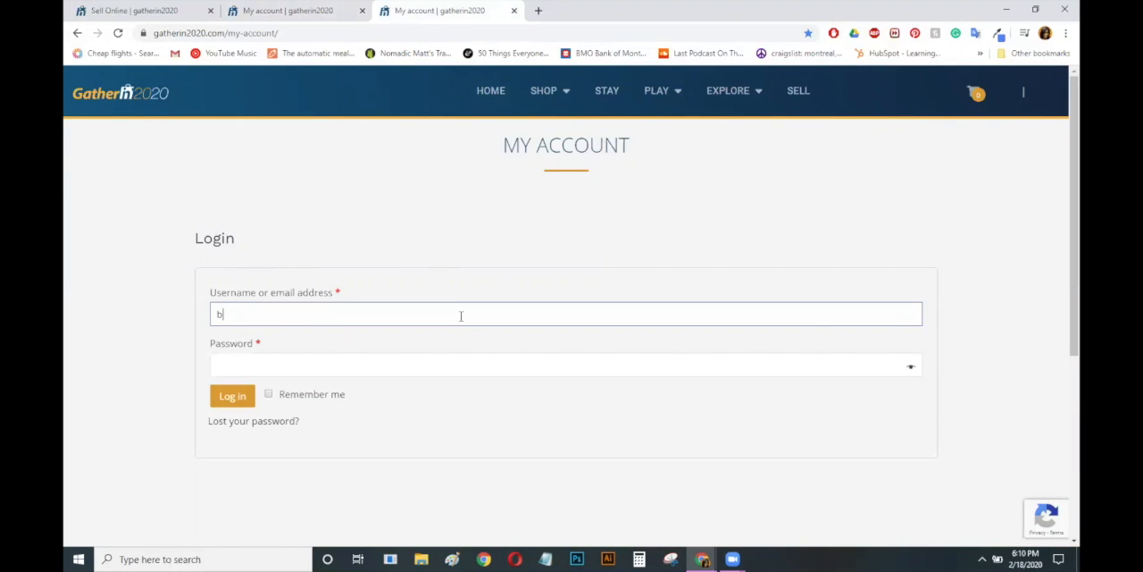
{"action": "left_click", "coordinate": [571, 368]}
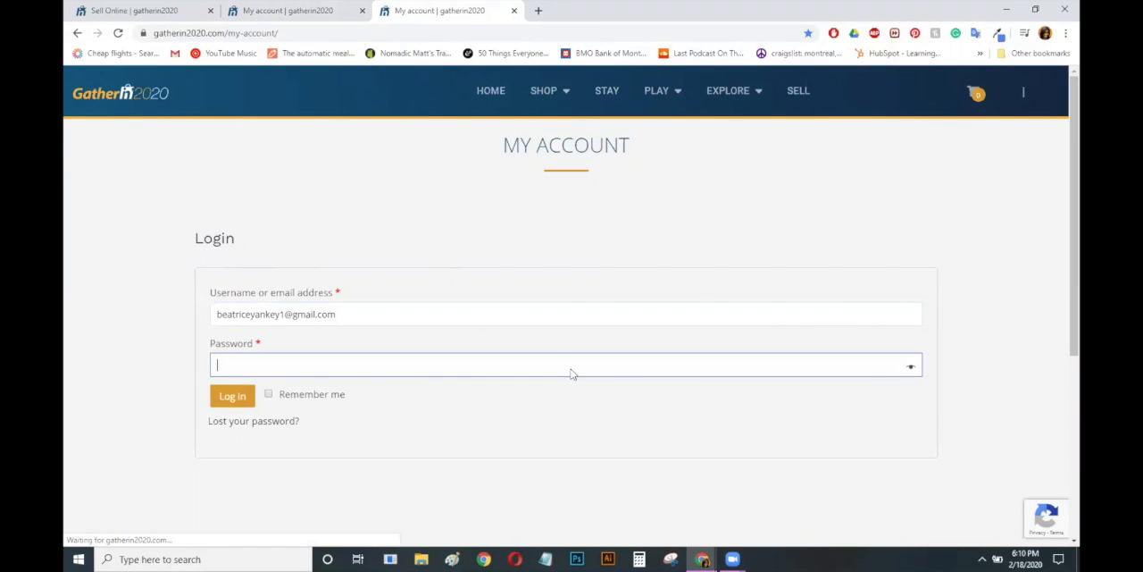
{"action": "type", "text": "•••••••"}
{"action": "key", "text": "Return"}
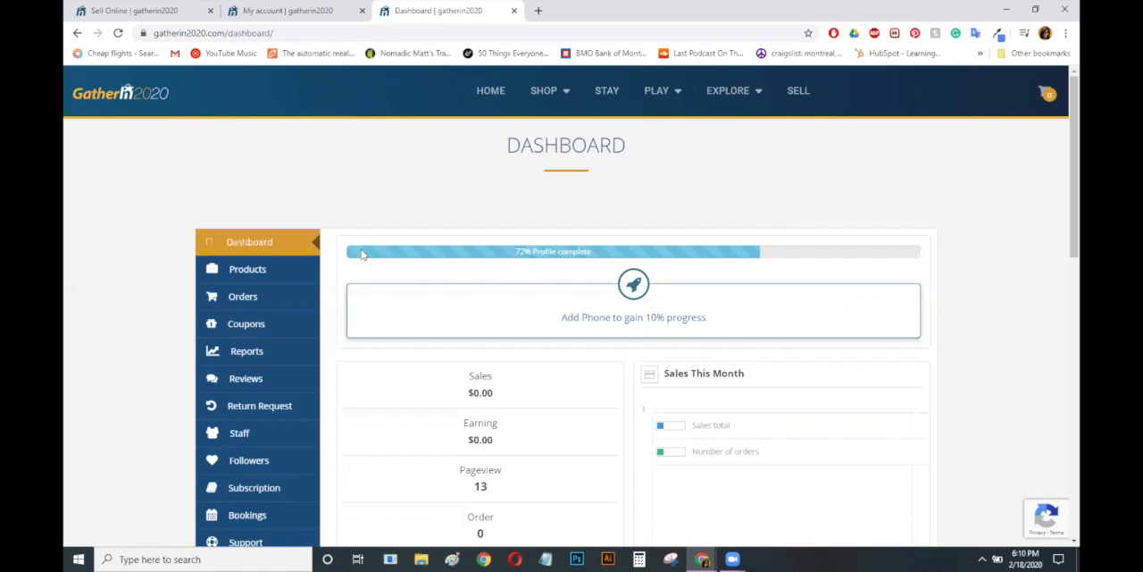
Look through the vendor dashboard's profile progress, sales, orders, reviews and announcements
{"action": "scroll", "coordinate": [1061, 153], "scroll_direction": "down", "scroll_amount": 1}
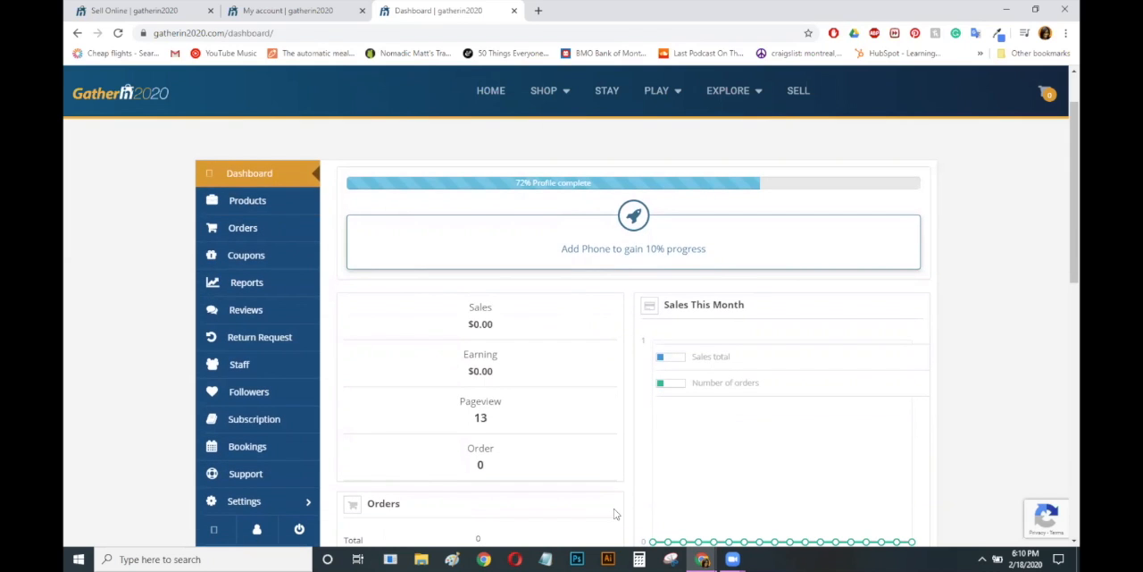
{"action": "scroll", "coordinate": [1063, 136], "scroll_direction": "down", "scroll_amount": 1}
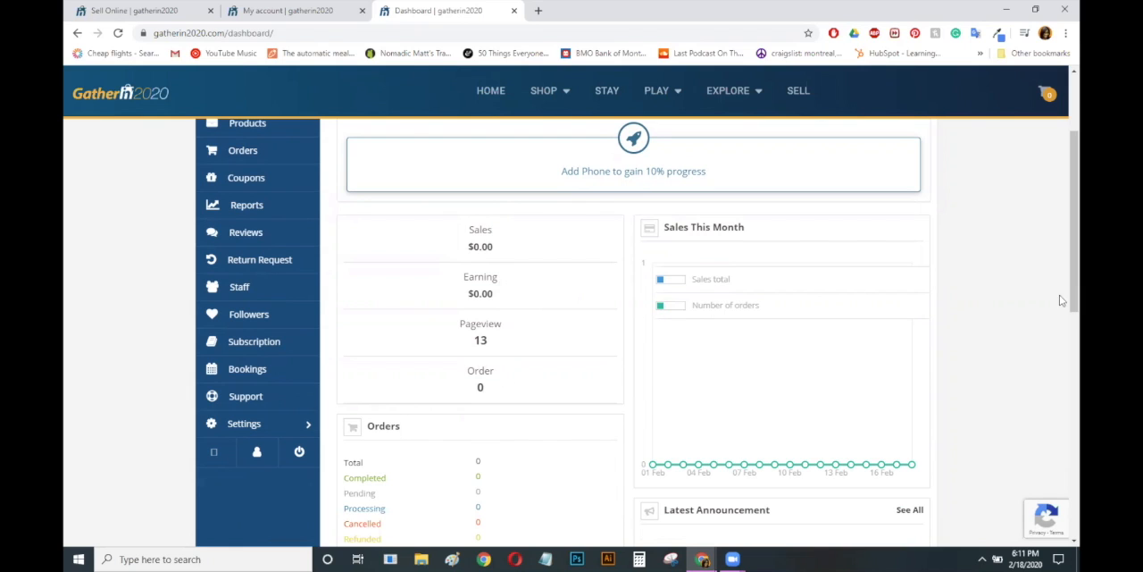
{"action": "scroll", "coordinate": [1061, 304], "scroll_direction": "down", "scroll_amount": 2}
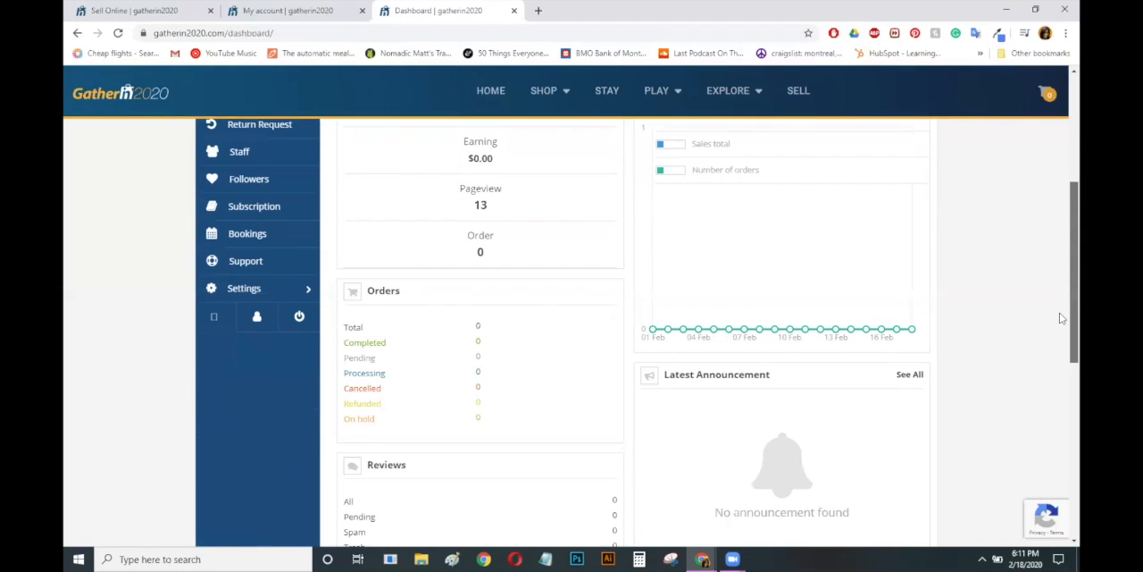
{"action": "scroll", "coordinate": [1061, 323], "scroll_direction": "up", "scroll_amount": 1}
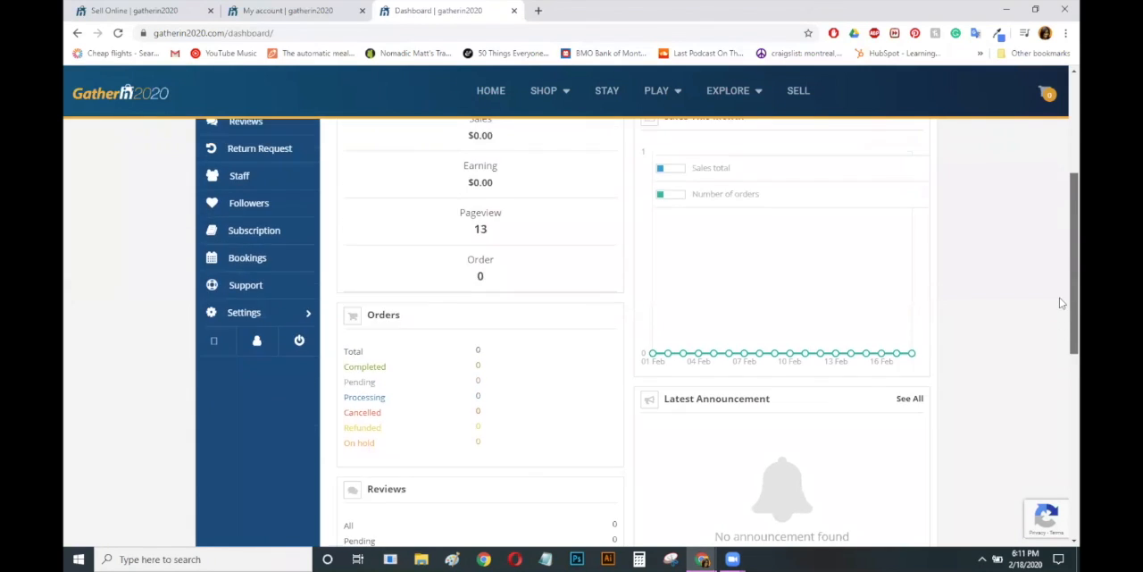
{"action": "scroll", "coordinate": [1061, 331], "scroll_direction": "down", "scroll_amount": 3}
{"action": "scroll", "coordinate": [1061, 322], "scroll_direction": "up", "scroll_amount": 5}
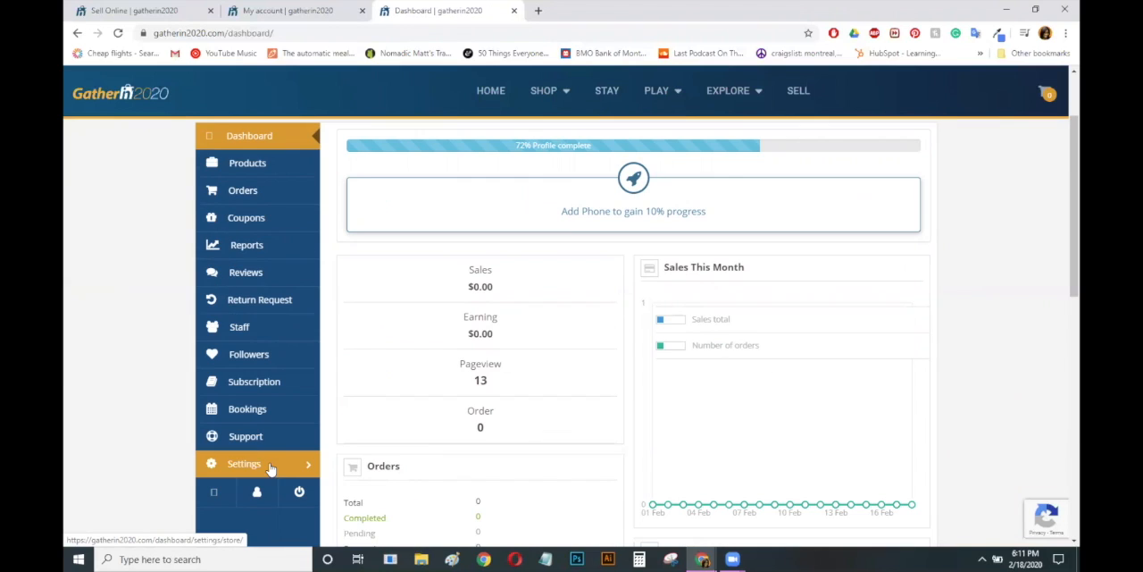
Open the store settings and remove the current profile picture
{"action": "left_click", "coordinate": [277, 469]}
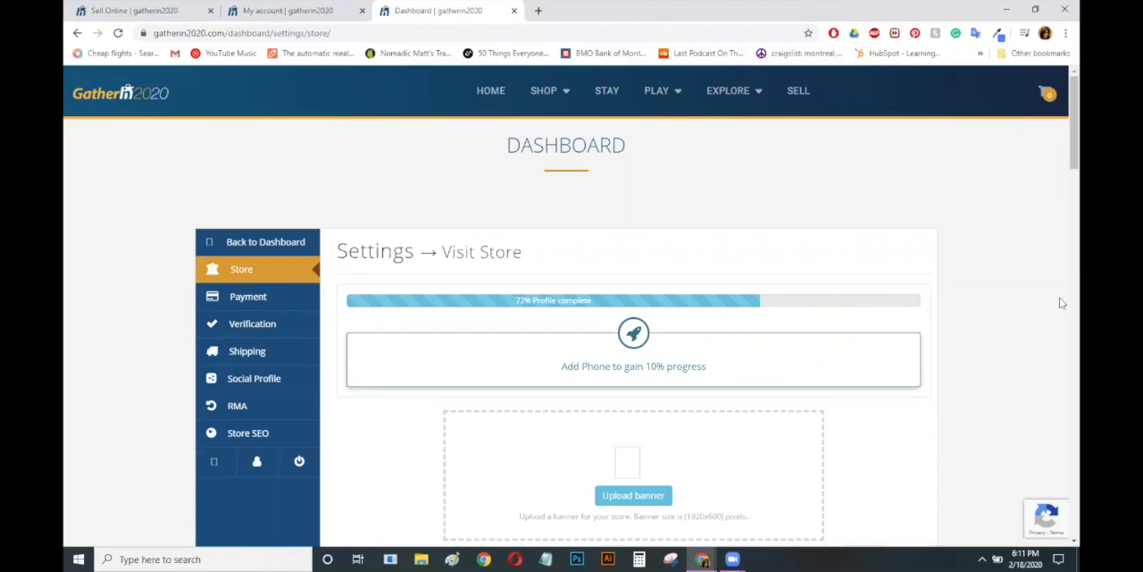
{"action": "scroll", "coordinate": [1061, 107], "scroll_direction": "down", "scroll_amount": 1}
{"action": "scroll", "coordinate": [1061, 107], "scroll_direction": "down", "scroll_amount": 2}
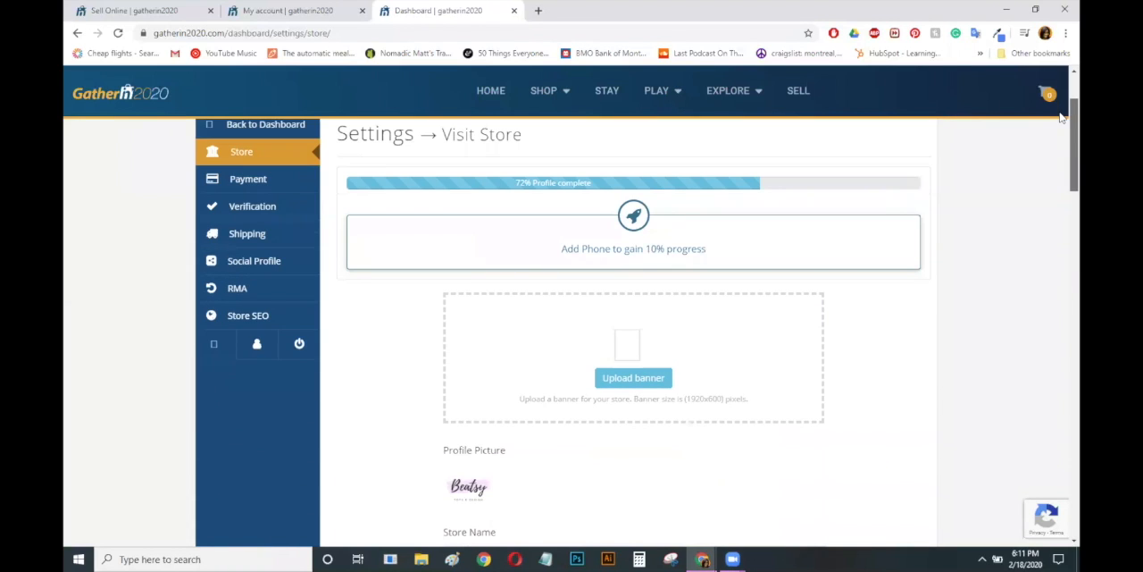
{"action": "left_click", "coordinate": [468, 493]}
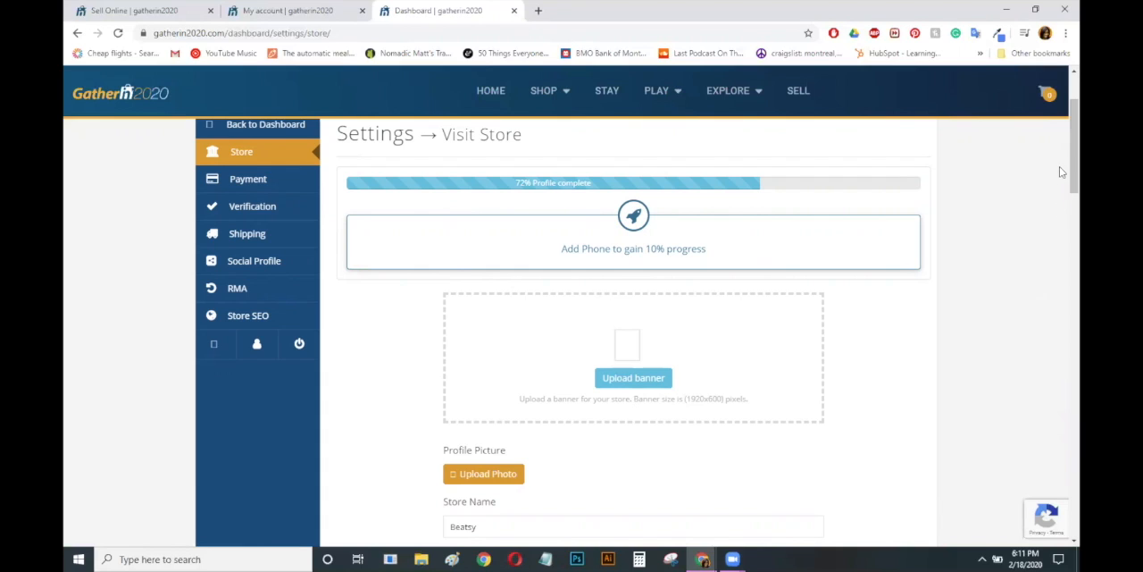
Upload the photo of the person standing in the turquoise sea from the GATHER 2020 folder as the store banner
{"action": "scroll", "coordinate": [1061, 192], "scroll_direction": "down", "scroll_amount": 1}
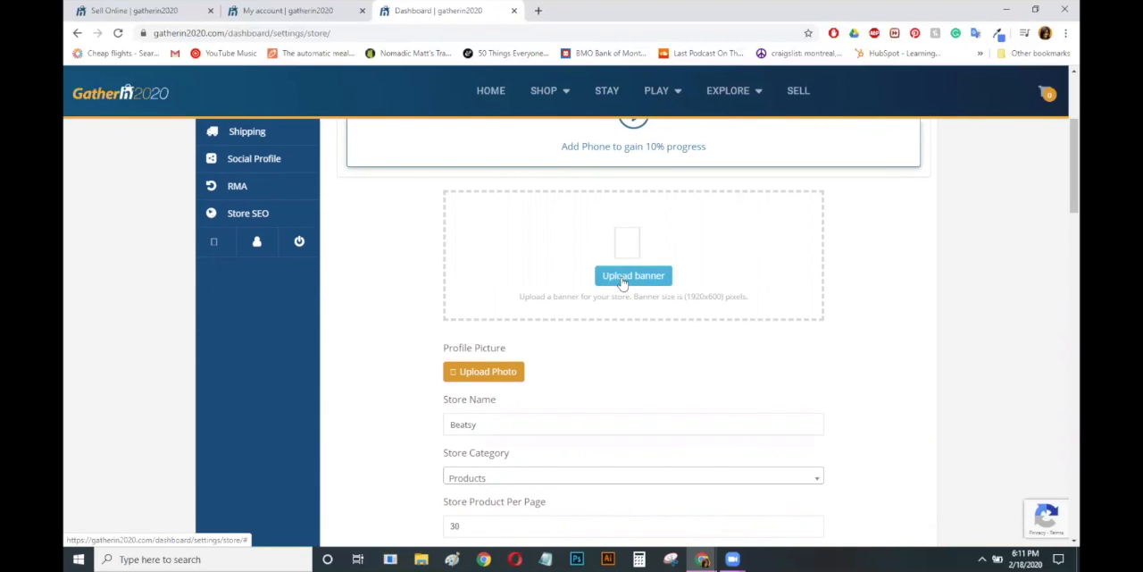
{"action": "left_click", "coordinate": [625, 280]}
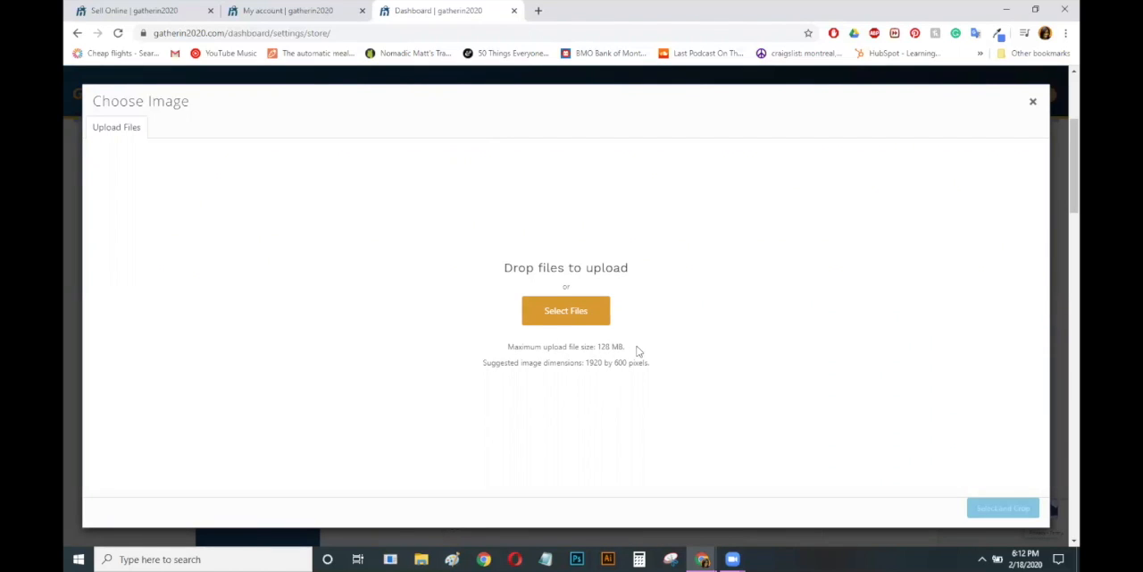
{"action": "left_click", "coordinate": [590, 320]}
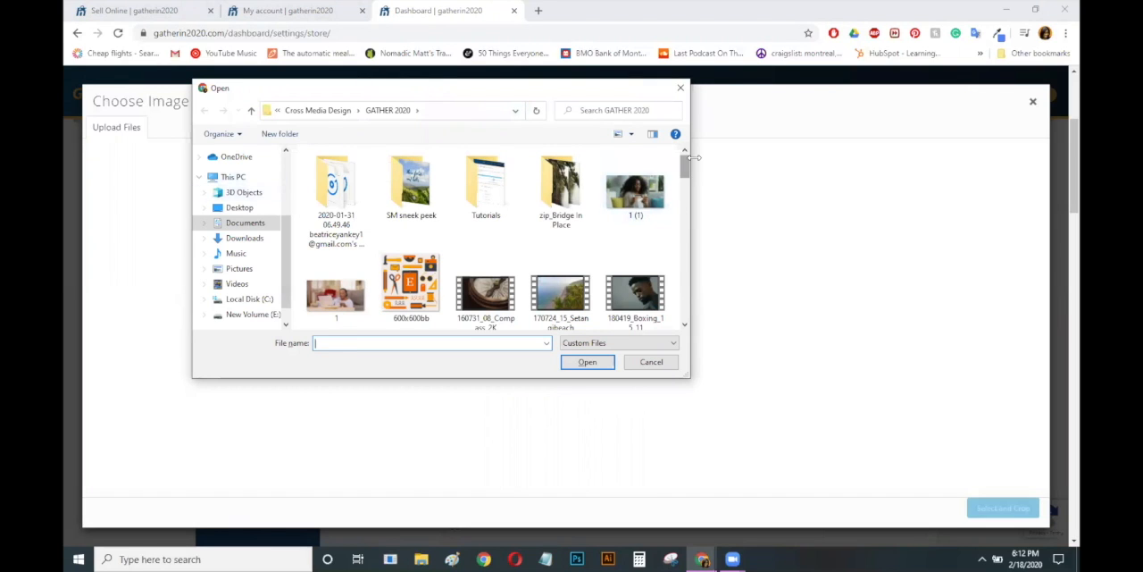
{"action": "left_click_drag", "start_coordinate": [686, 169], "coordinate": [686, 188]}
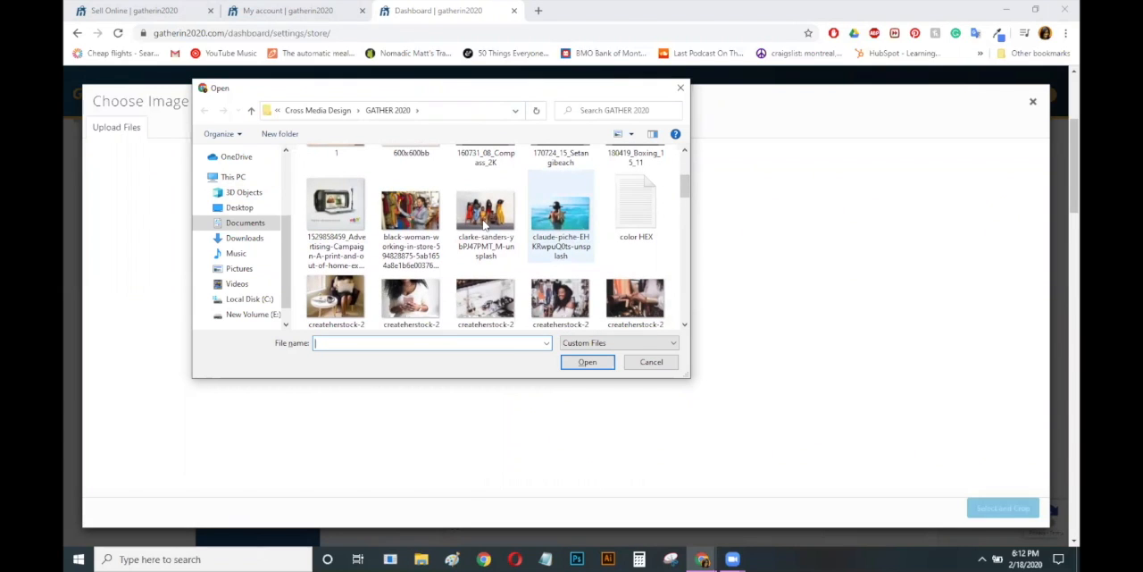
{"action": "left_click", "coordinate": [560, 224]}
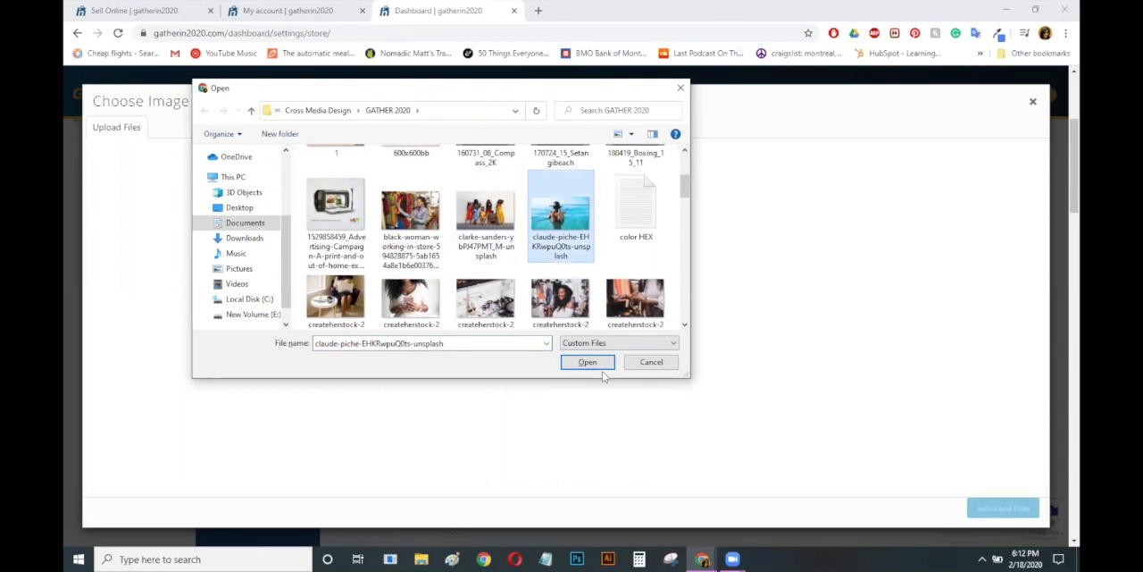
{"action": "left_click", "coordinate": [587, 364]}
{"action": "left_click", "coordinate": [586, 361]}
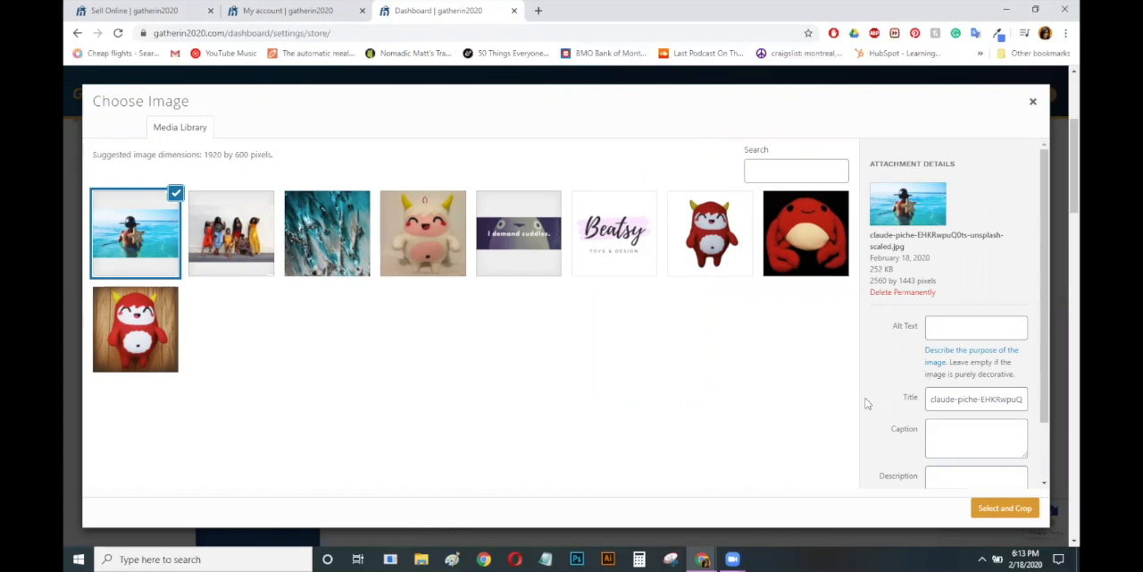
Choose the uploaded sea photo from the media library and start cropping it for the banner
{"action": "left_click", "coordinate": [1027, 515]}
{"action": "left_click", "coordinate": [116, 128]}
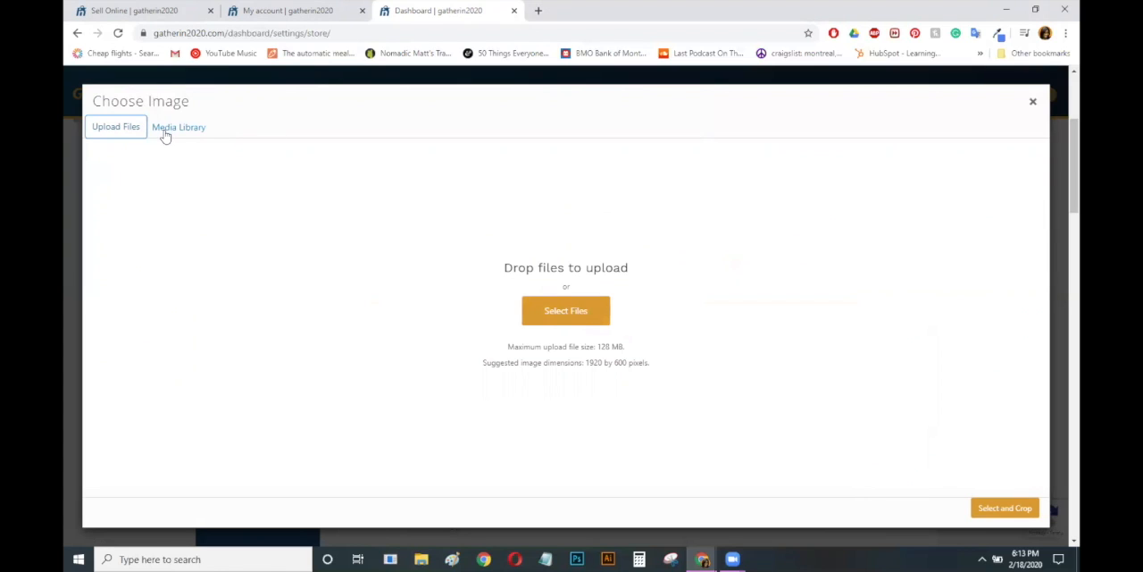
{"action": "left_click", "coordinate": [176, 132]}
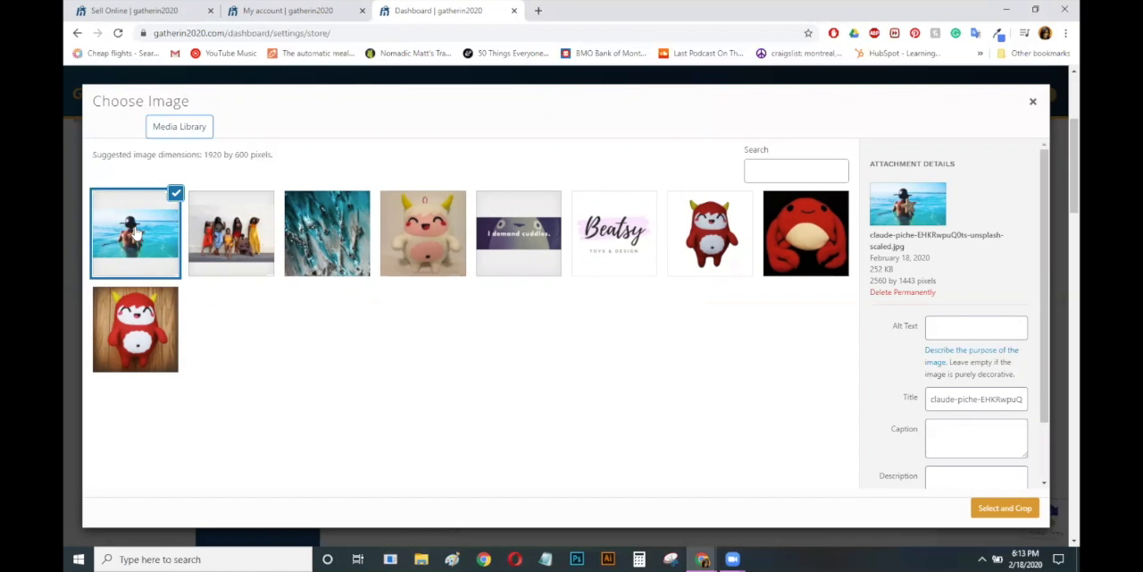
{"action": "left_click", "coordinate": [1007, 511]}
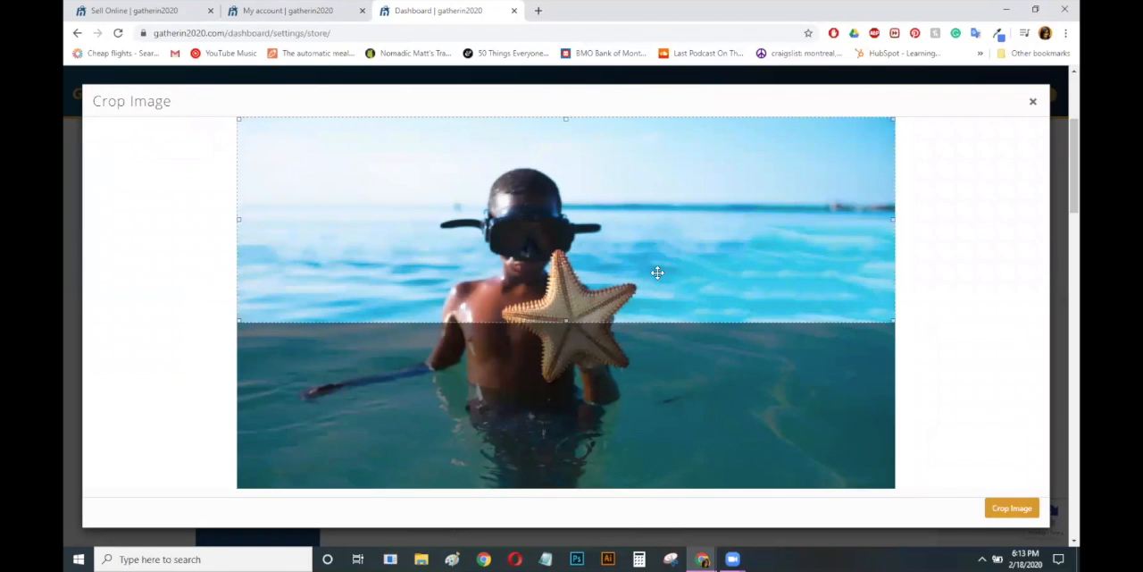
Crop the banner image to a full-width band running from the person's head to the starfish's lower tips
{"action": "left_click_drag", "start_coordinate": [655, 233], "coordinate": [659, 248]}
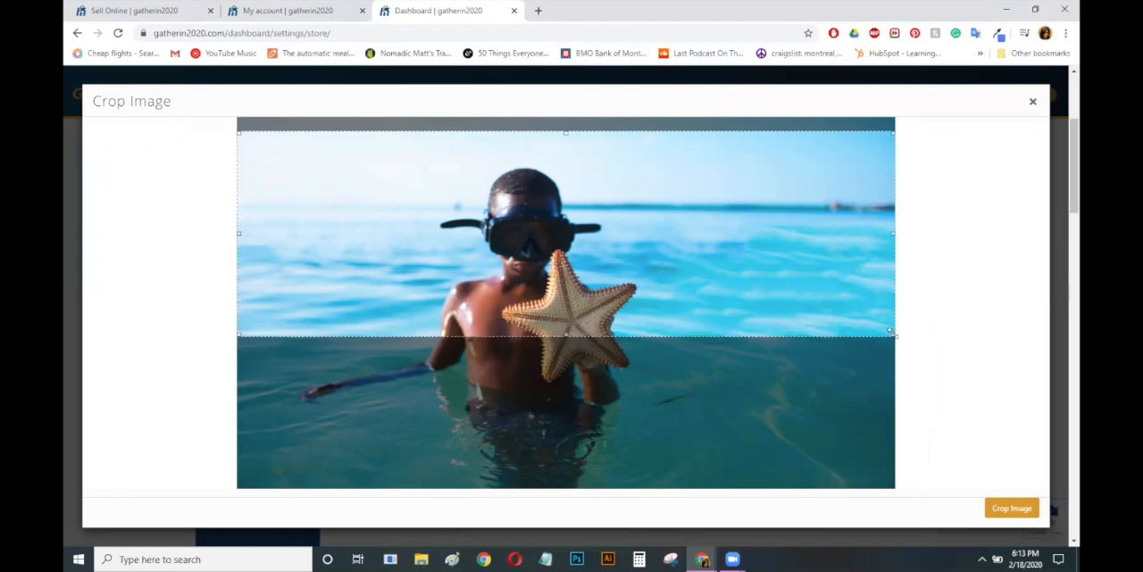
{"action": "left_click_drag", "start_coordinate": [895, 337], "coordinate": [883, 360]}
{"action": "left_click_drag", "start_coordinate": [660, 242], "coordinate": [688, 315]}
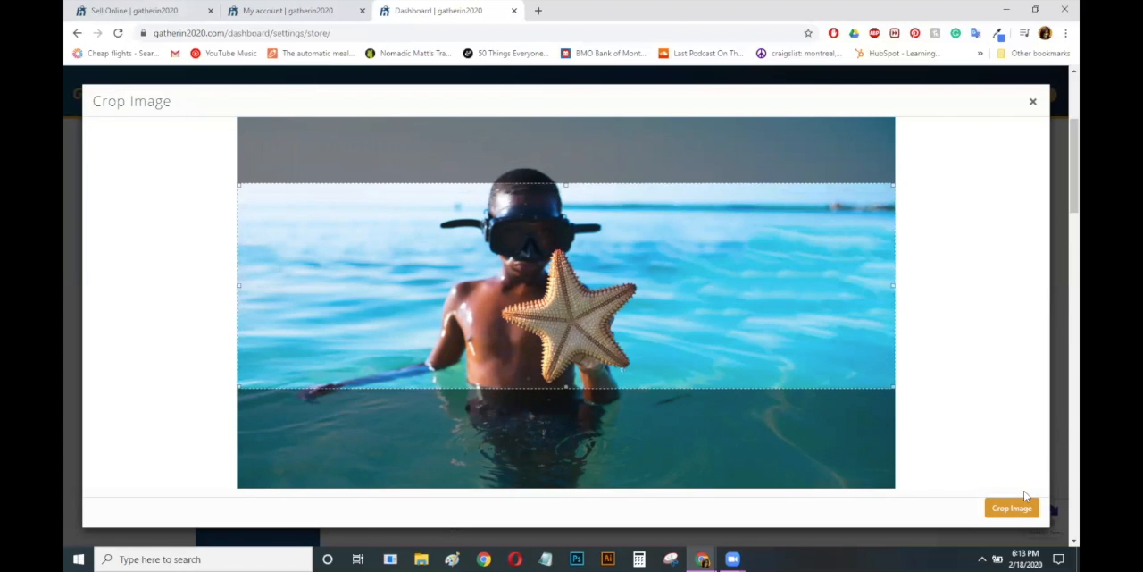
{"action": "left_click_drag", "start_coordinate": [591, 286], "coordinate": [595, 269]}
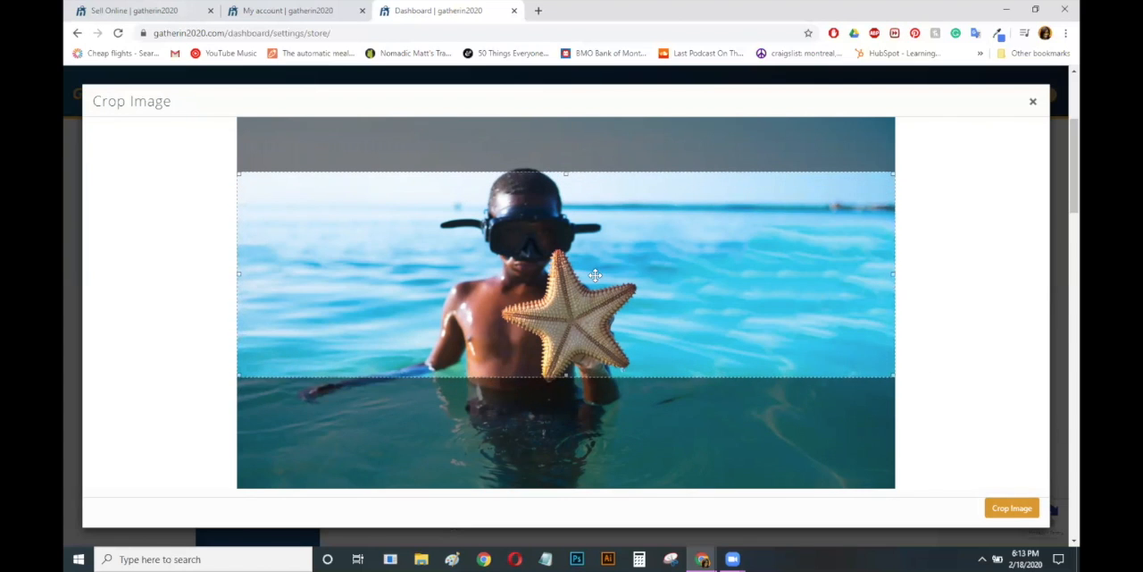
{"action": "left_click", "coordinate": [1004, 517]}
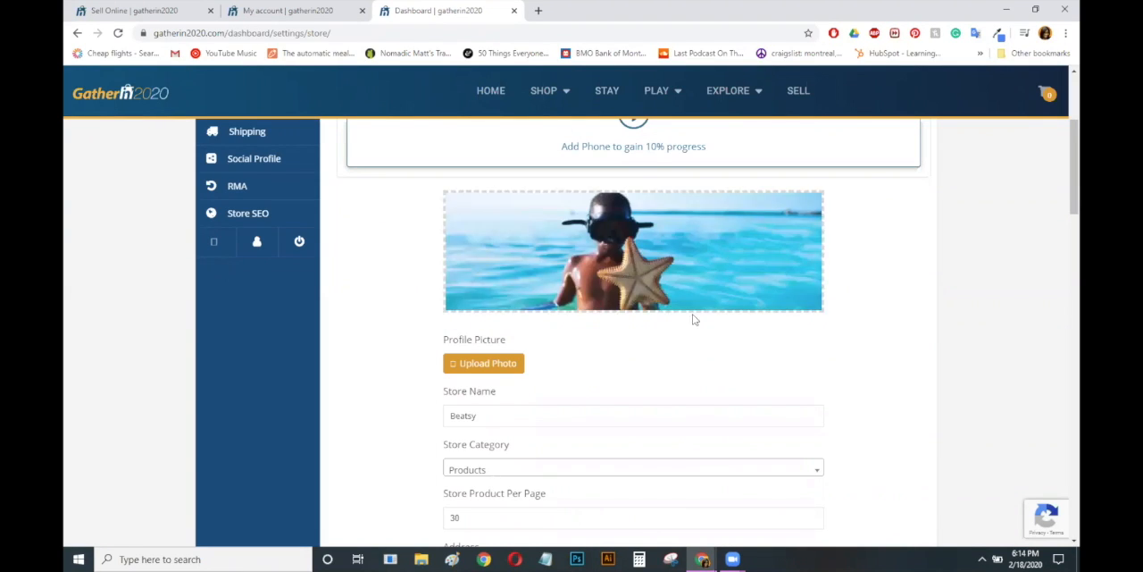
{"action": "mouse_move", "coordinate": [677, 272]}
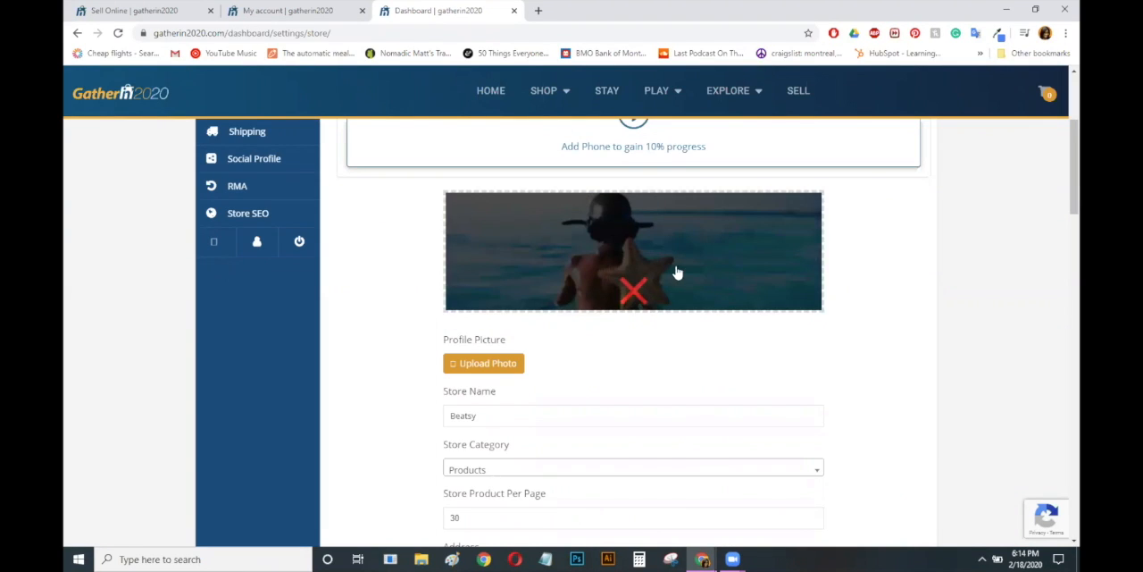
Replace the sea photo banner with the "I demand cuddles." image, FB-cover_beatsy.png, from the media library, using the suggested crop area
{"action": "left_click", "coordinate": [632, 292]}
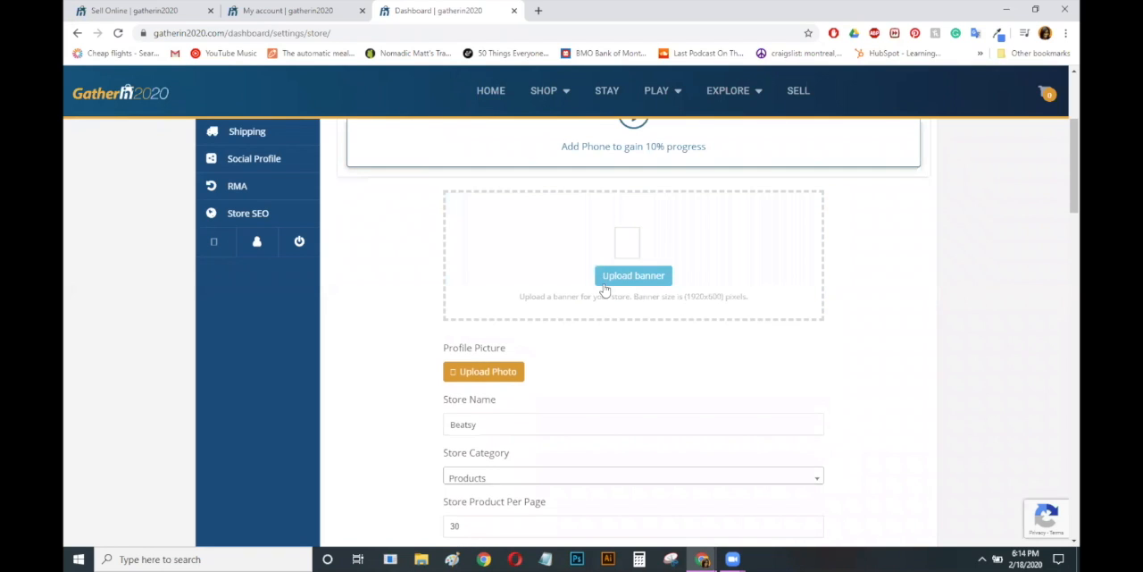
{"action": "left_click", "coordinate": [632, 276]}
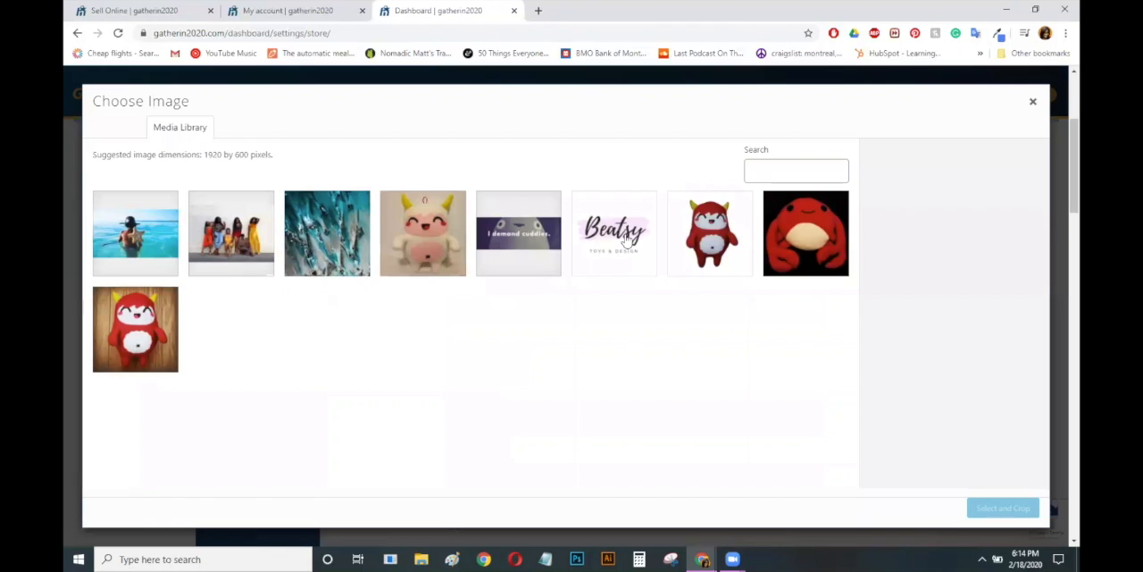
{"action": "left_click", "coordinate": [519, 243]}
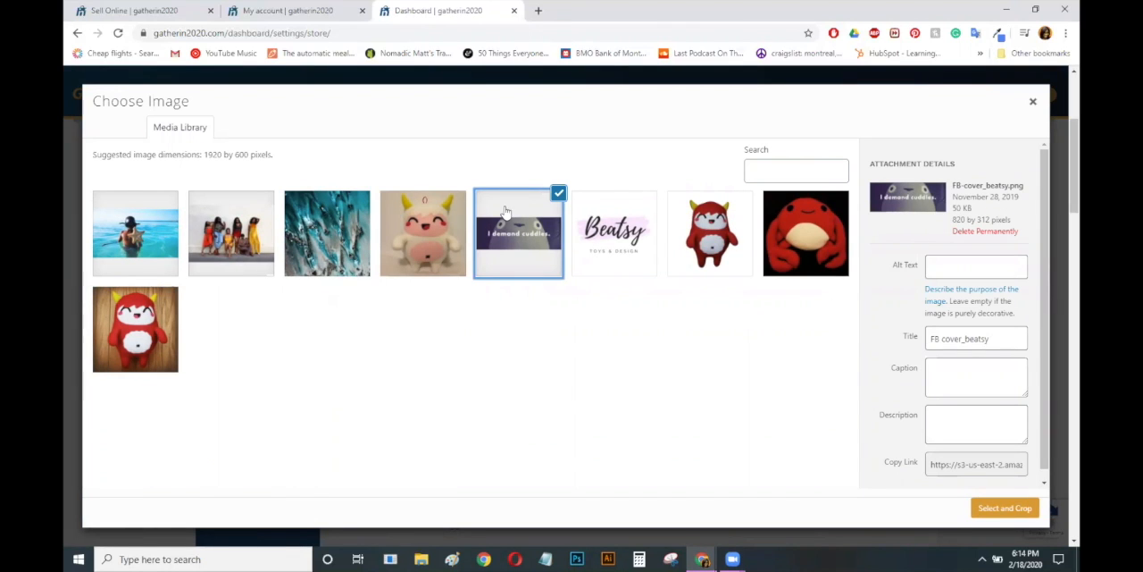
{"action": "left_click", "coordinate": [1018, 509]}
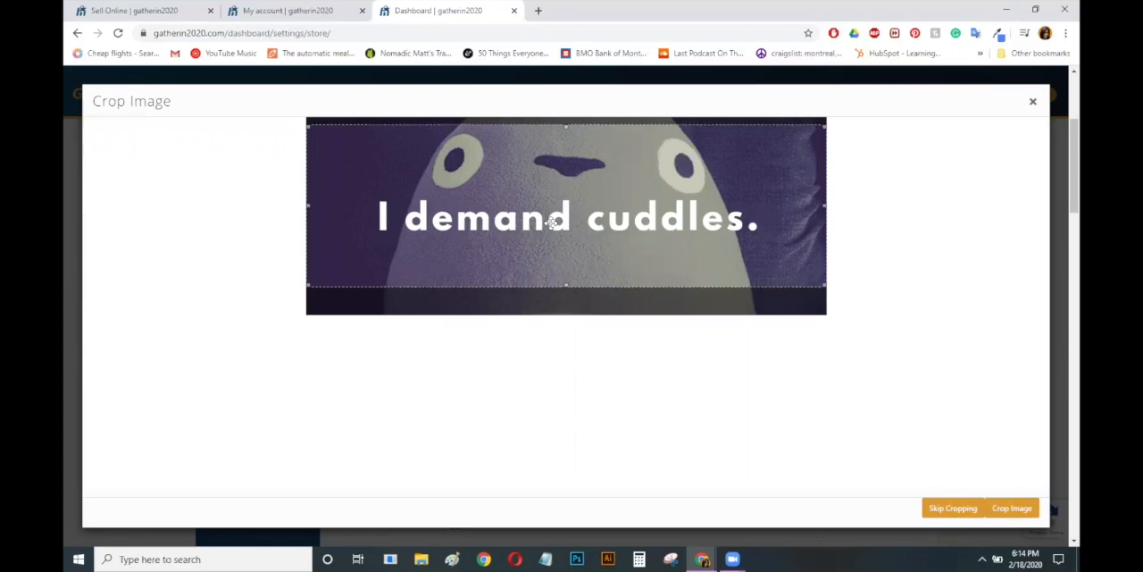
{"action": "left_click", "coordinate": [1013, 509]}
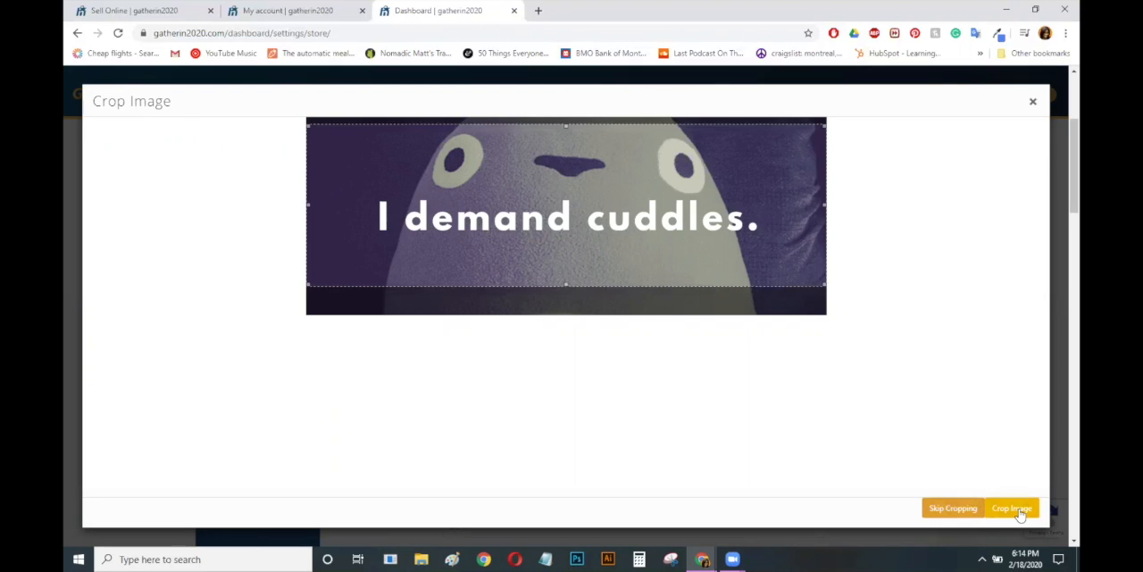
{"action": "left_click", "coordinate": [990, 512]}
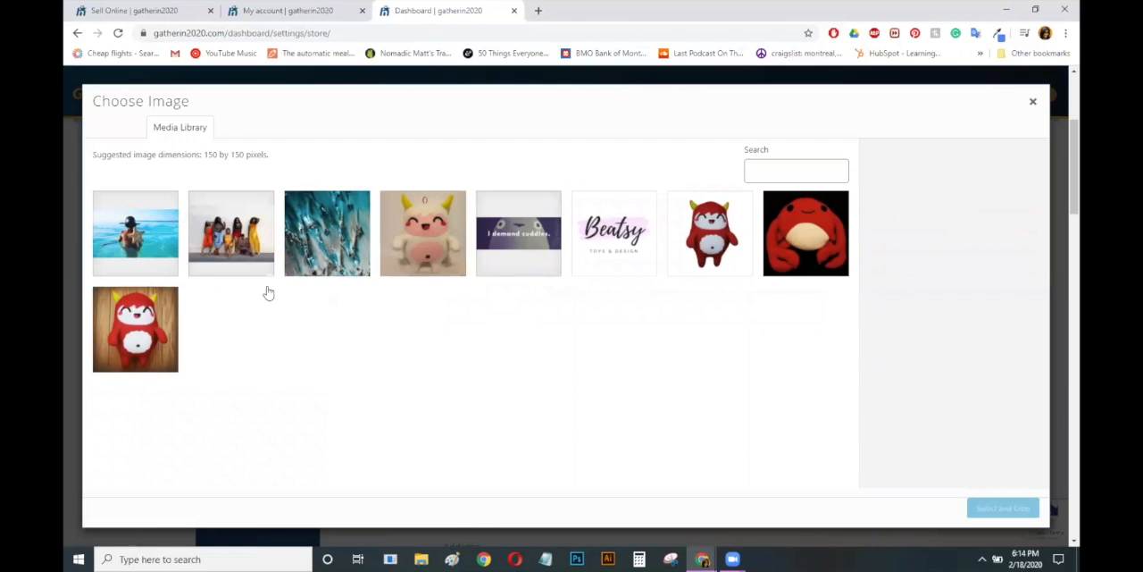
Set the profile picture to the Beatsy Toys & Design logo from the media library, cropped to the full square
{"action": "left_click", "coordinate": [614, 232]}
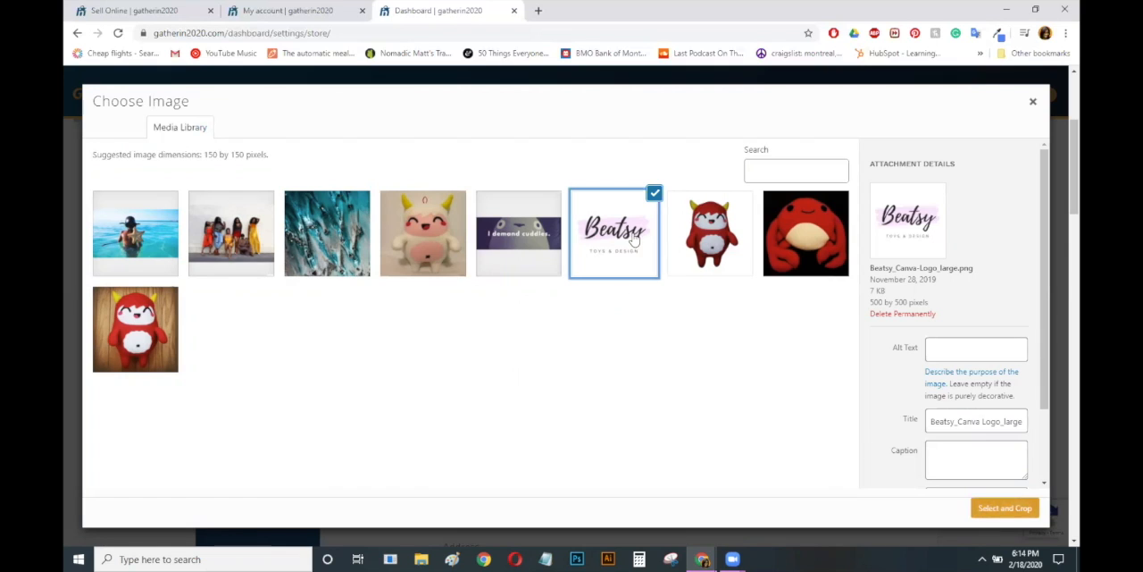
{"action": "left_click", "coordinate": [1021, 511]}
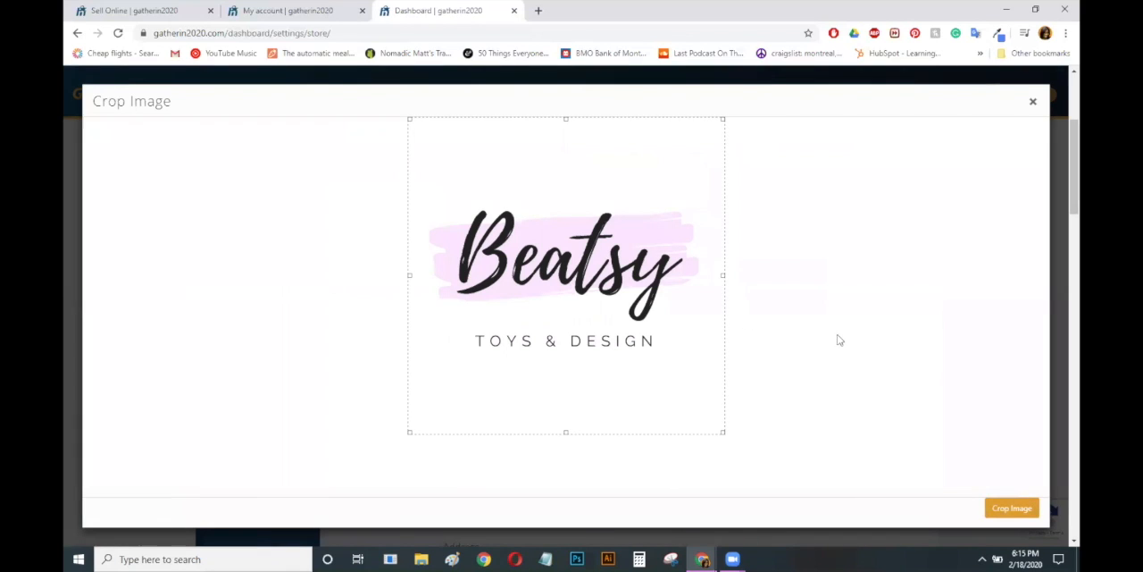
{"action": "left_click", "coordinate": [1018, 508]}
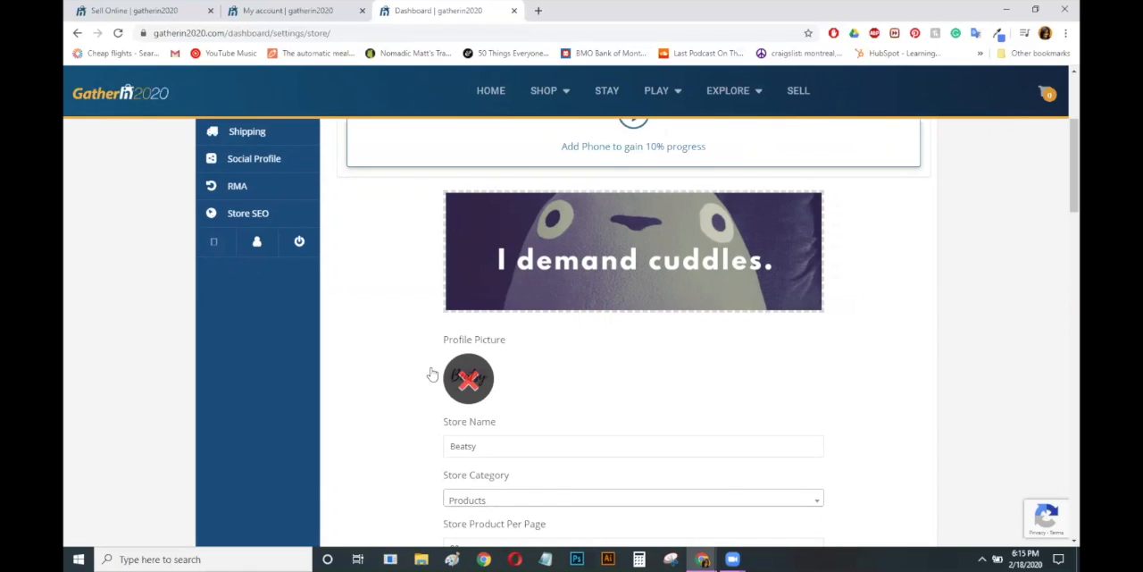
Remove the profile picture and add the Beatsy logo again from the media library with the full square crop
{"action": "left_click", "coordinate": [468, 379]}
{"action": "left_click", "coordinate": [487, 365]}
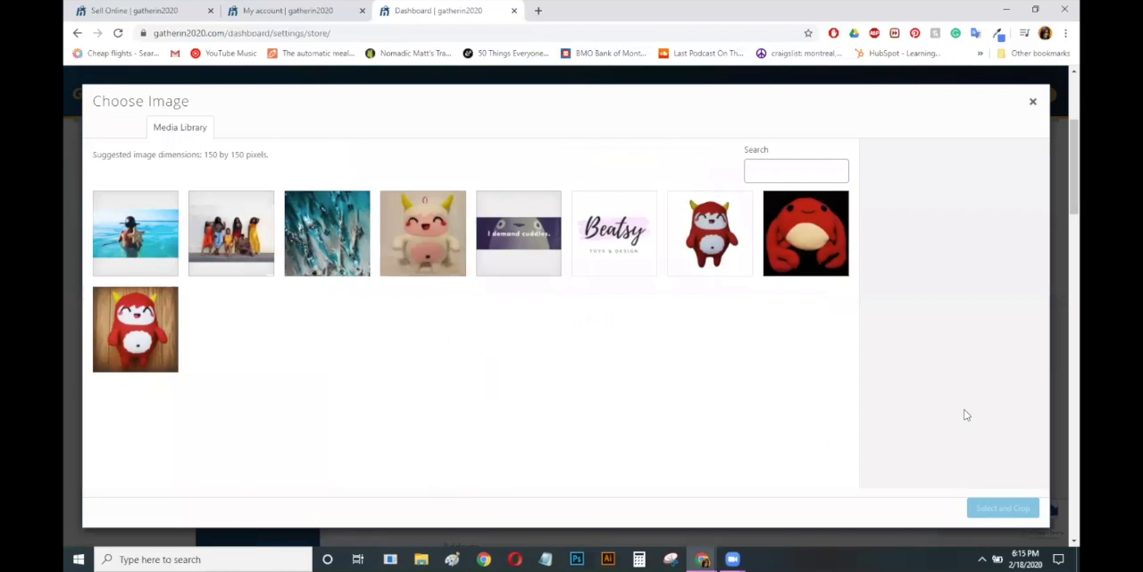
{"action": "left_click", "coordinate": [602, 223]}
{"action": "left_click", "coordinate": [1002, 507]}
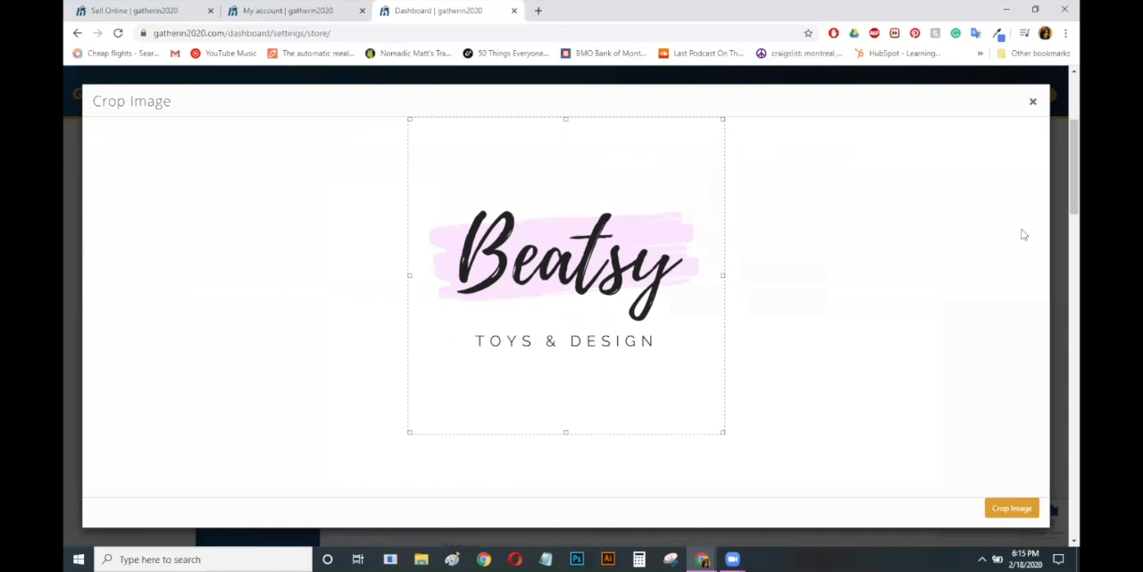
{"action": "left_click", "coordinate": [1016, 506]}
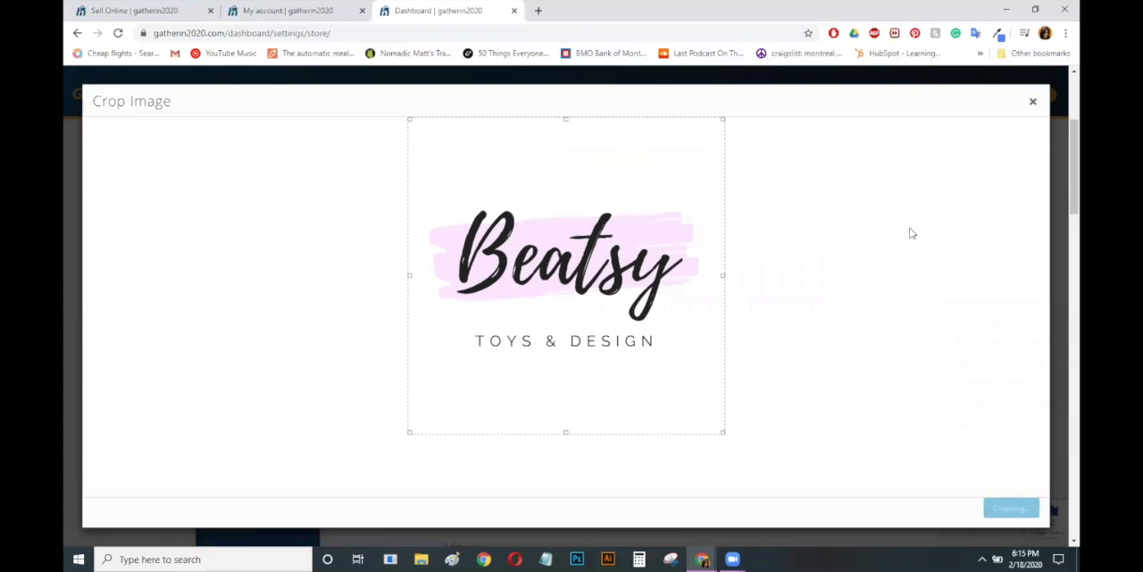
Examine the available store category options and close the list
{"action": "scroll", "coordinate": [1062, 215], "scroll_direction": "down", "scroll_amount": 3}
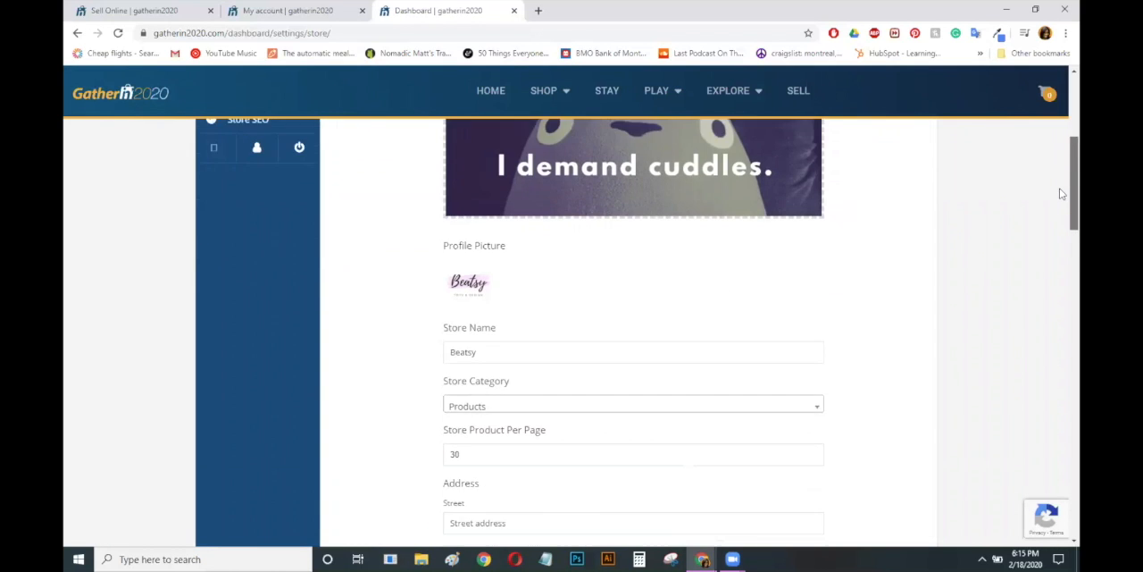
{"action": "scroll", "coordinate": [1061, 219], "scroll_direction": "down", "scroll_amount": 1}
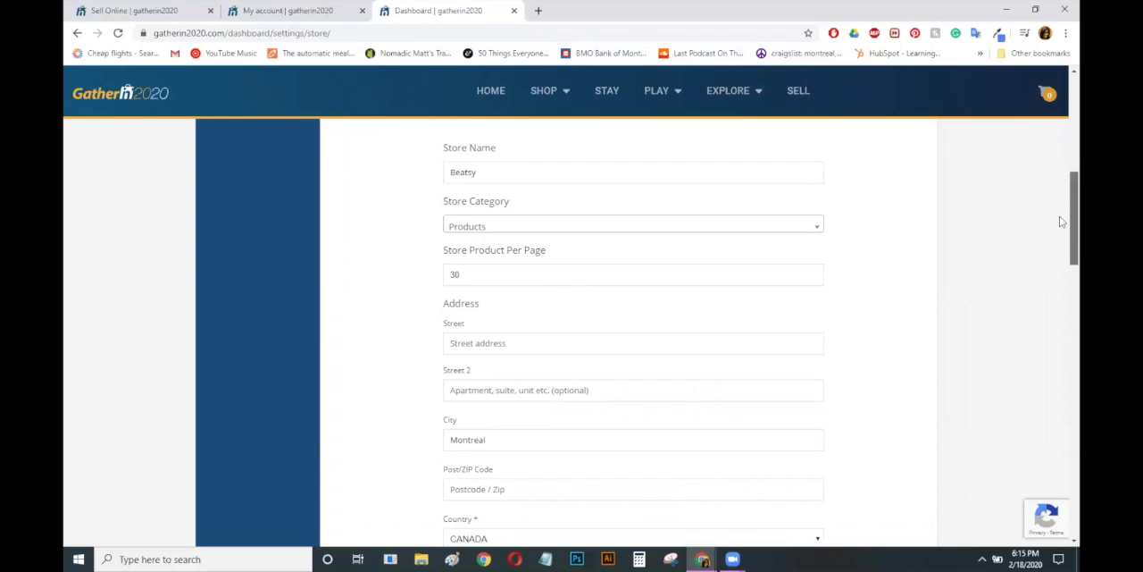
{"action": "scroll", "coordinate": [1061, 224], "scroll_direction": "down", "scroll_amount": 1}
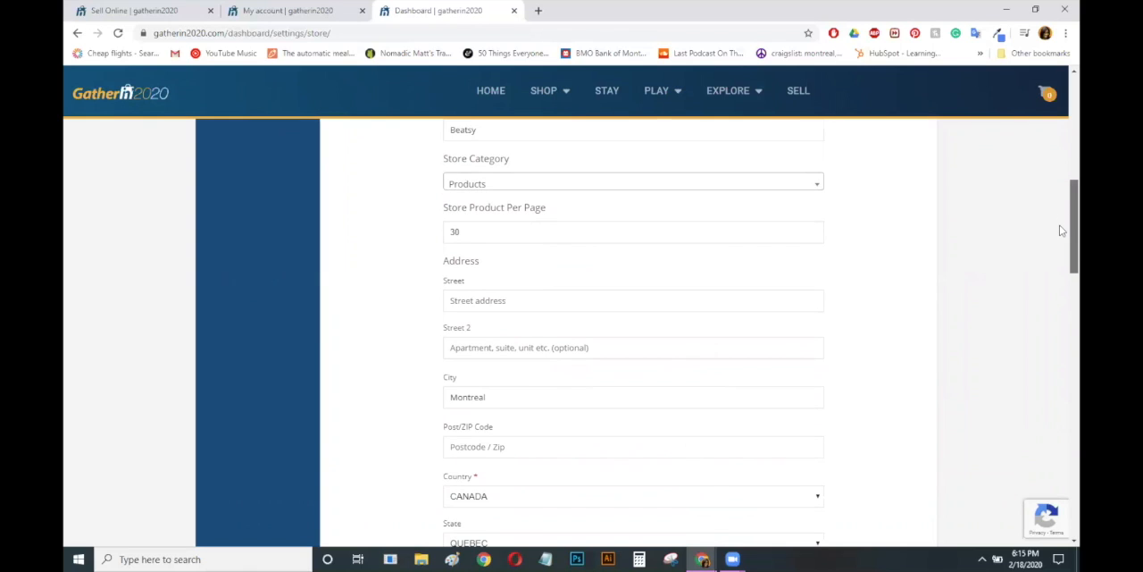
{"action": "left_click", "coordinate": [819, 185]}
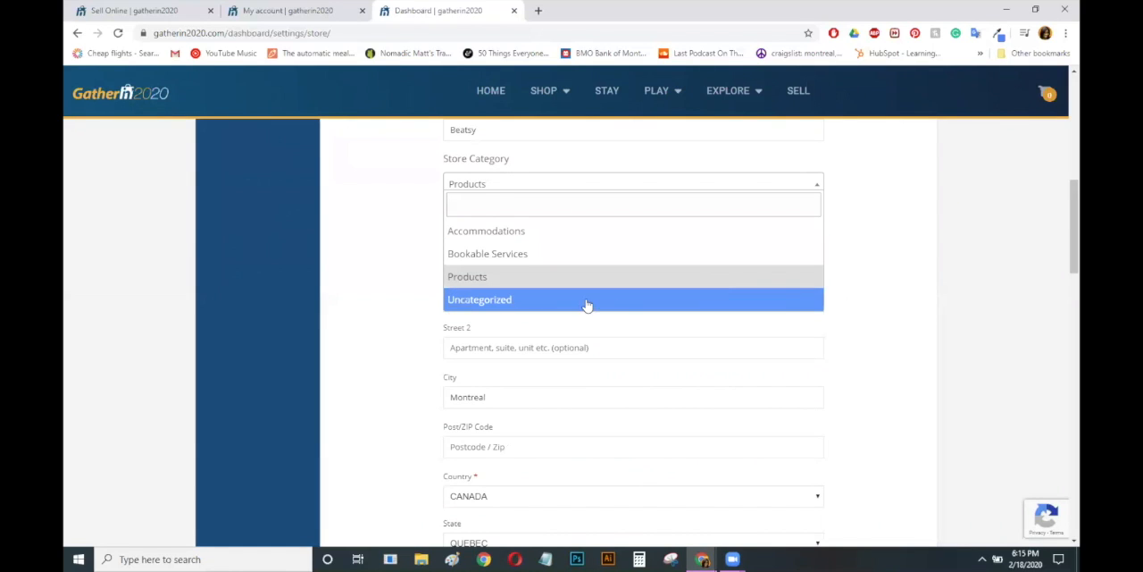
{"action": "left_click", "coordinate": [948, 333]}
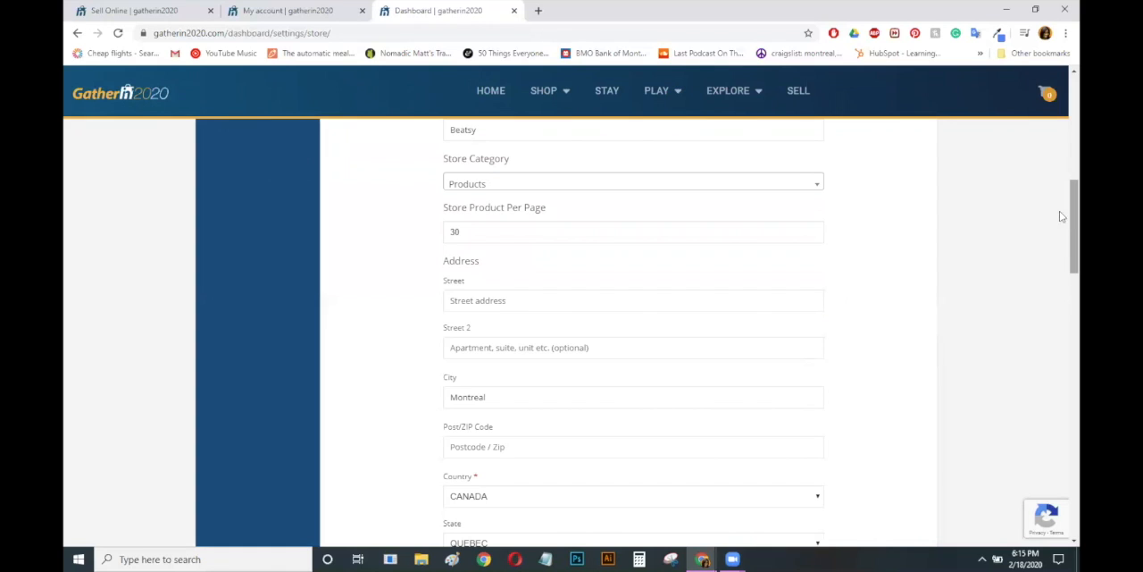
Look over the location map, terms, opening time, biography and support options, and save the store settings
{"action": "left_click_drag", "start_coordinate": [1074, 203], "coordinate": [1061, 379]}
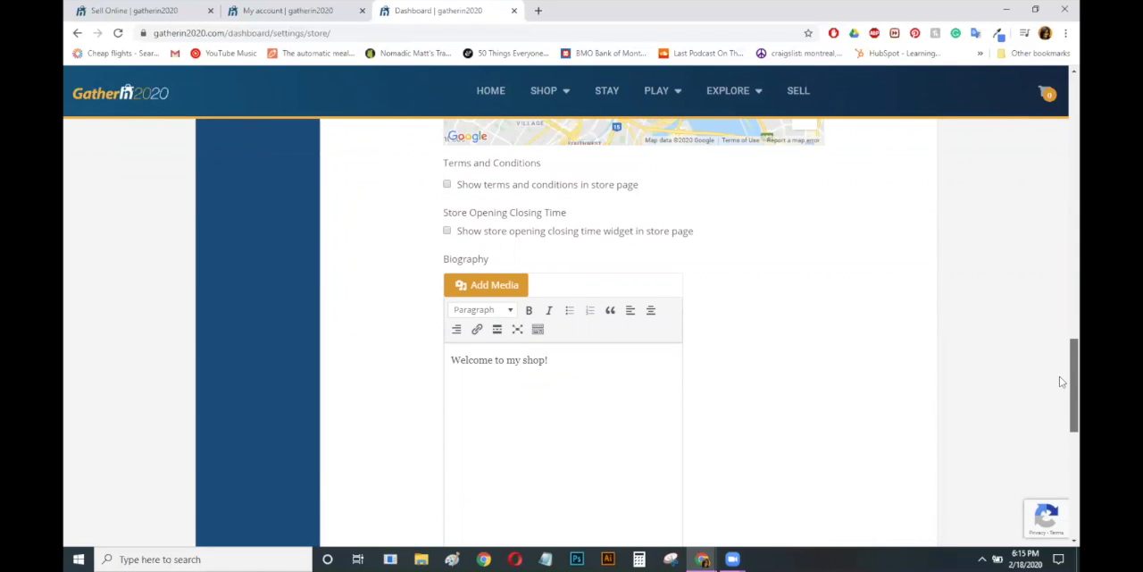
{"action": "scroll", "coordinate": [422, 218], "scroll_direction": "up", "scroll_amount": 3}
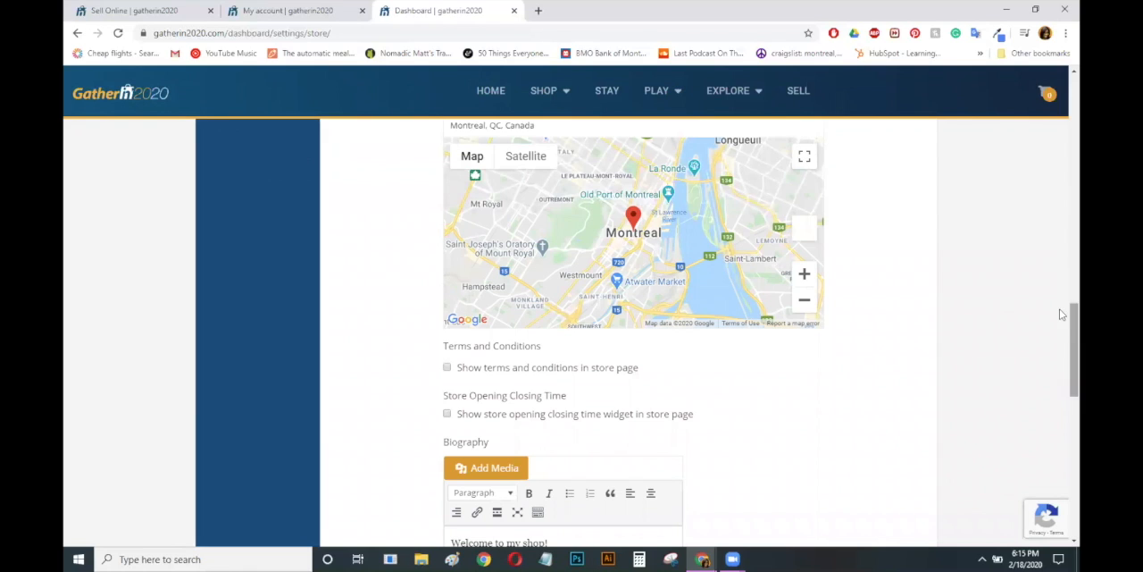
{"action": "left_click_drag", "start_coordinate": [1061, 336], "coordinate": [1061, 446]}
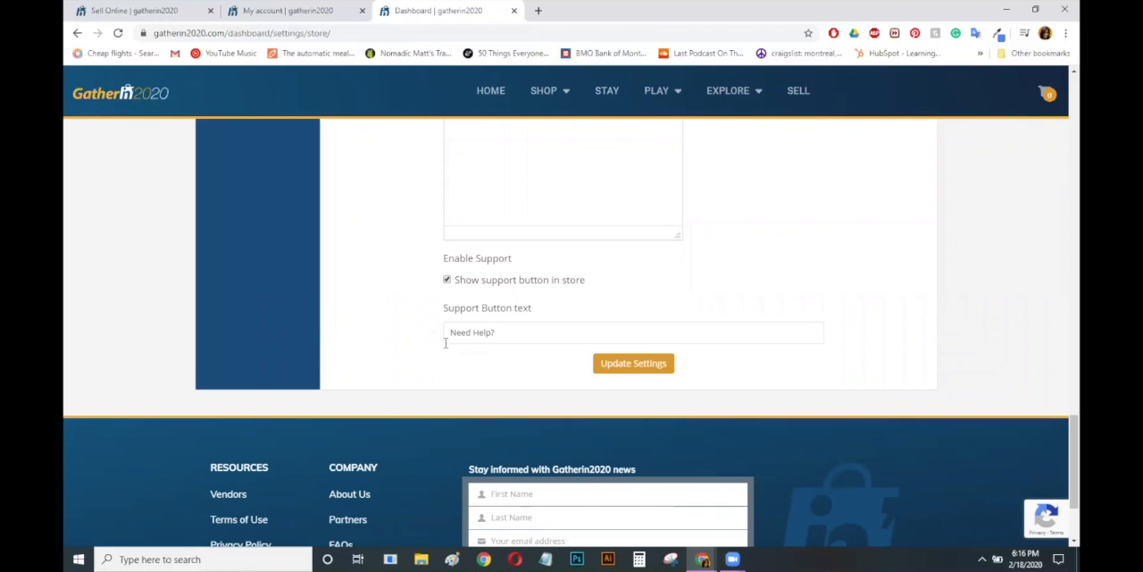
{"action": "left_click", "coordinate": [501, 331]}
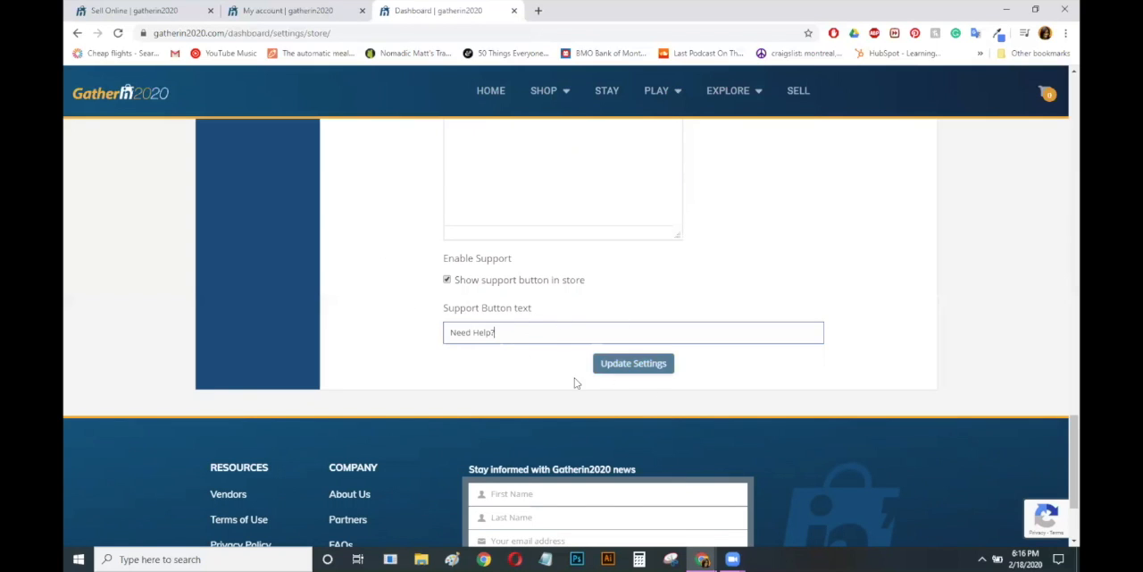
{"action": "left_click", "coordinate": [619, 369]}
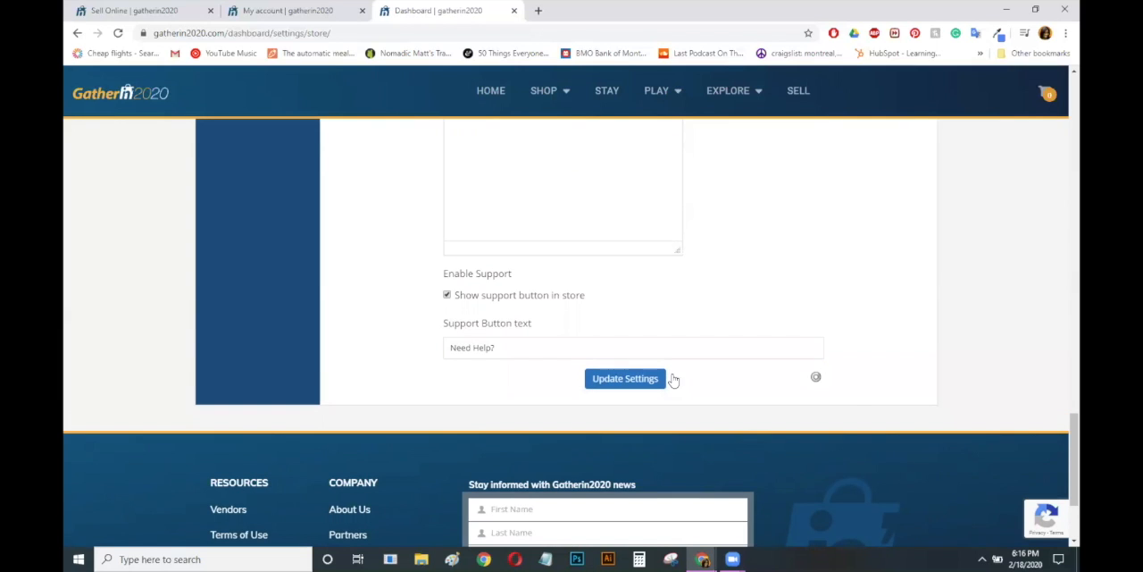